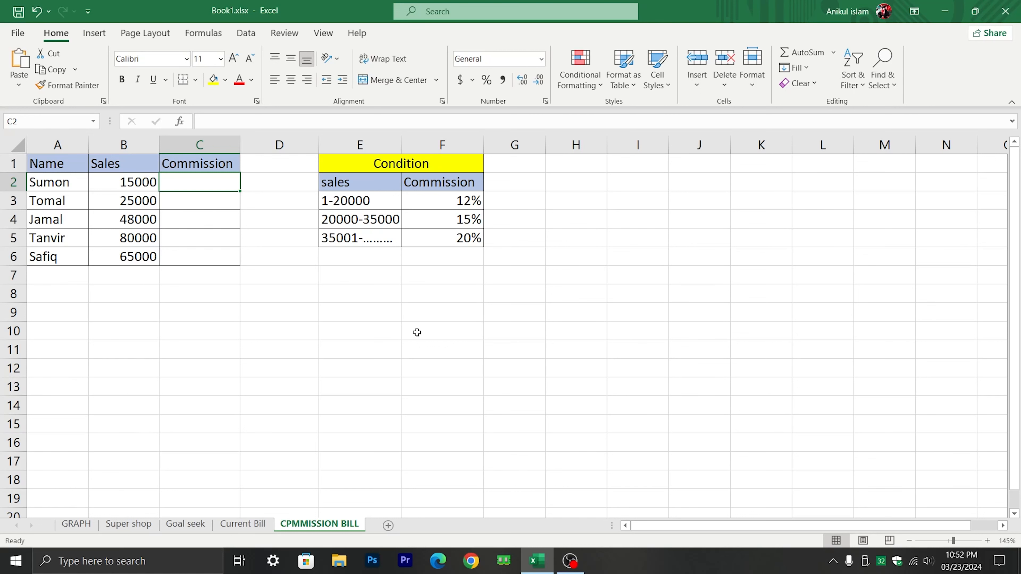
Look over the payment table on the Current Bill sheet and return to the CPMMISSION BILL sheet
click(249, 531)
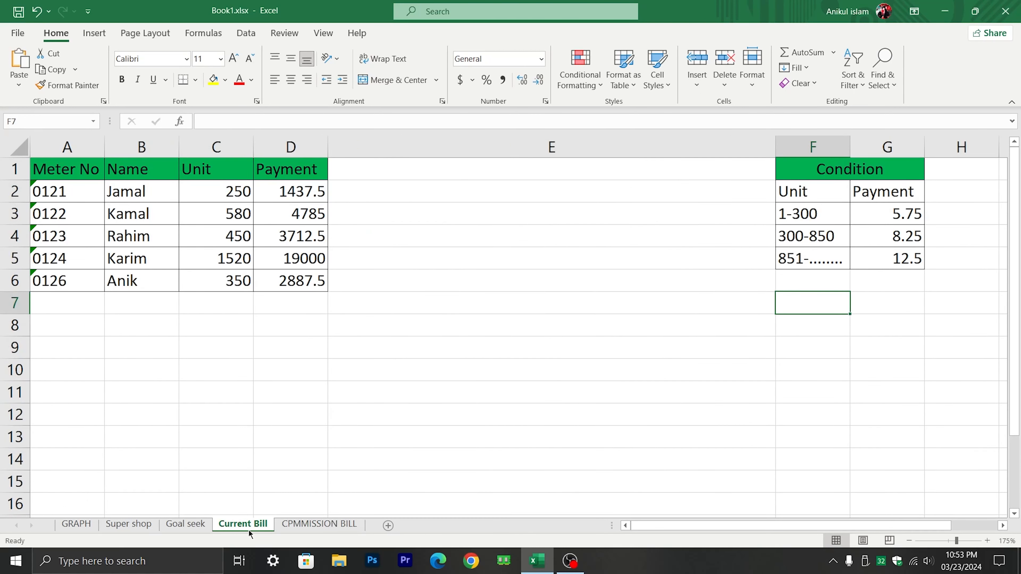
click(293, 330)
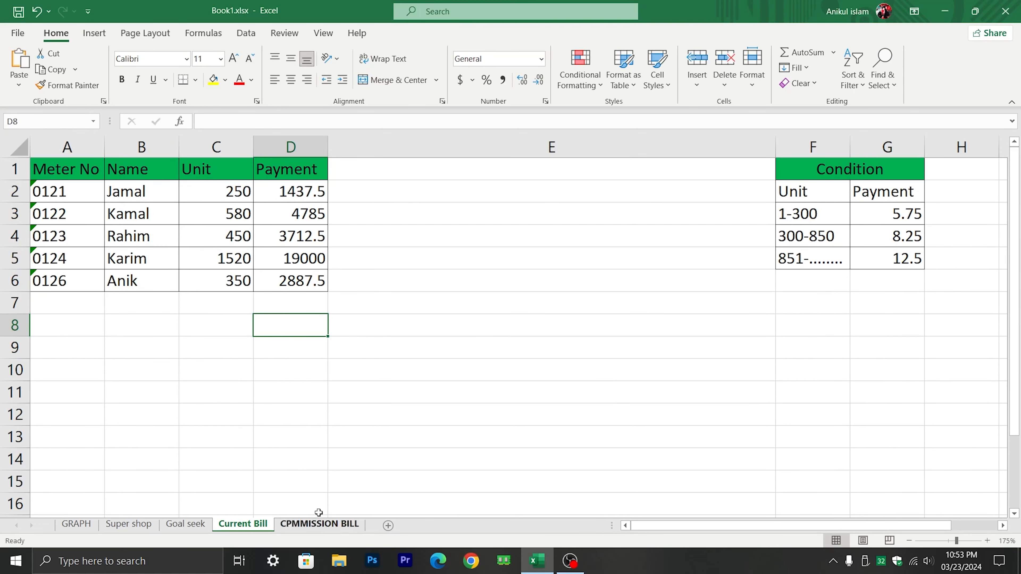
click(317, 523)
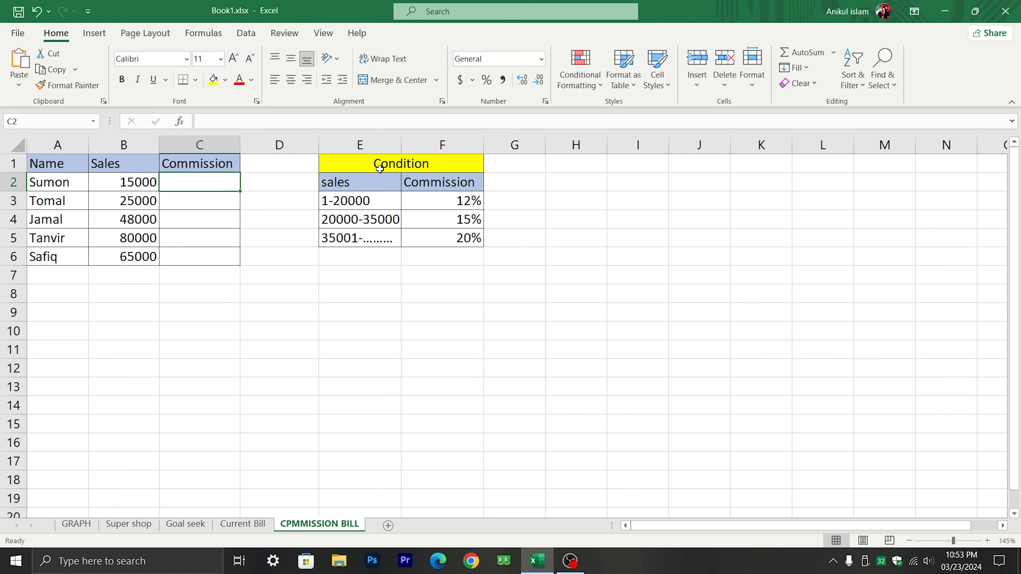
Examine the Condition table's sales ranges and the commission percentage assigned to each range
drag(344, 167, 433, 240)
click(501, 262)
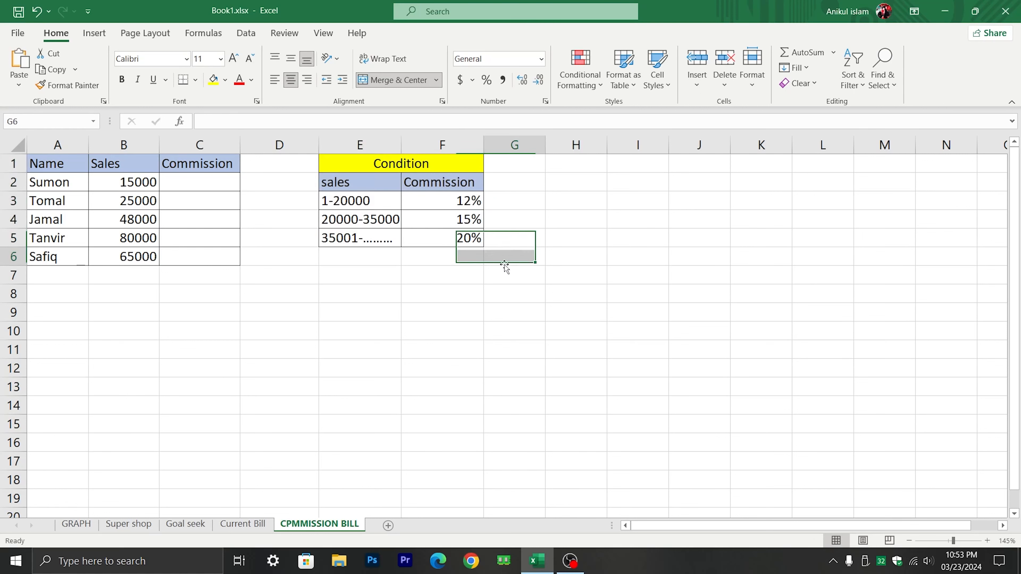
click(385, 257)
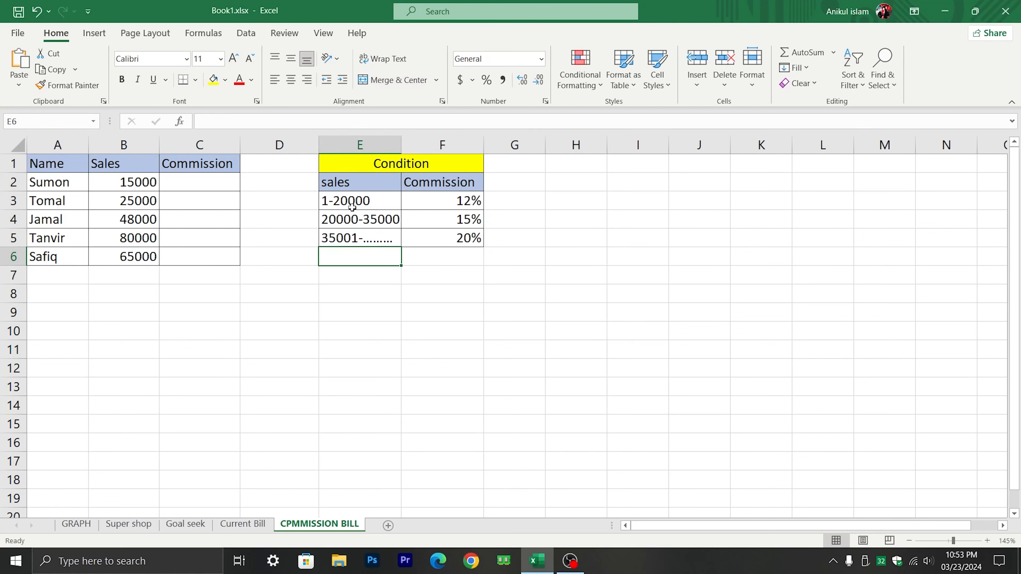
click(327, 201)
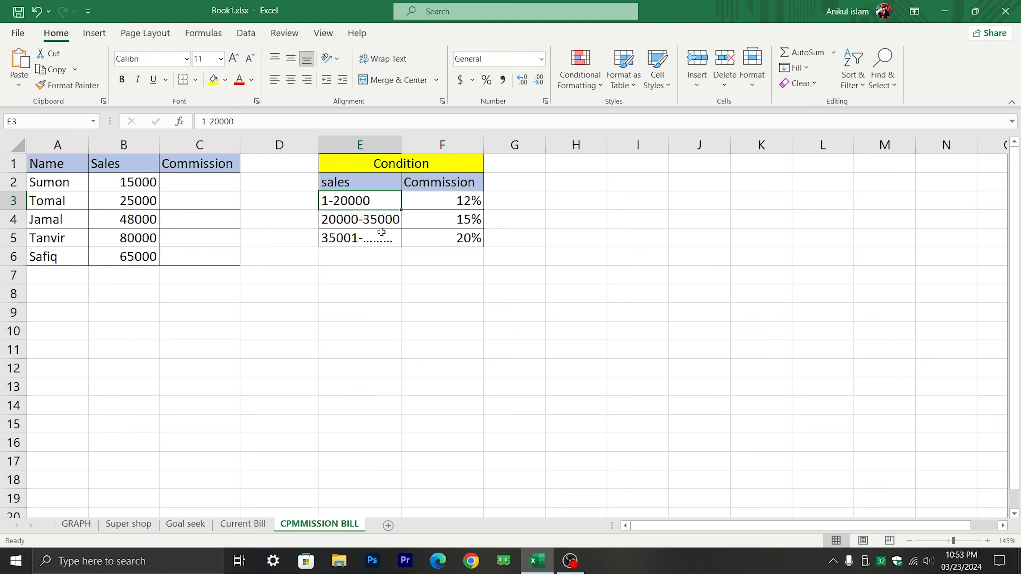
drag(351, 168, 439, 241)
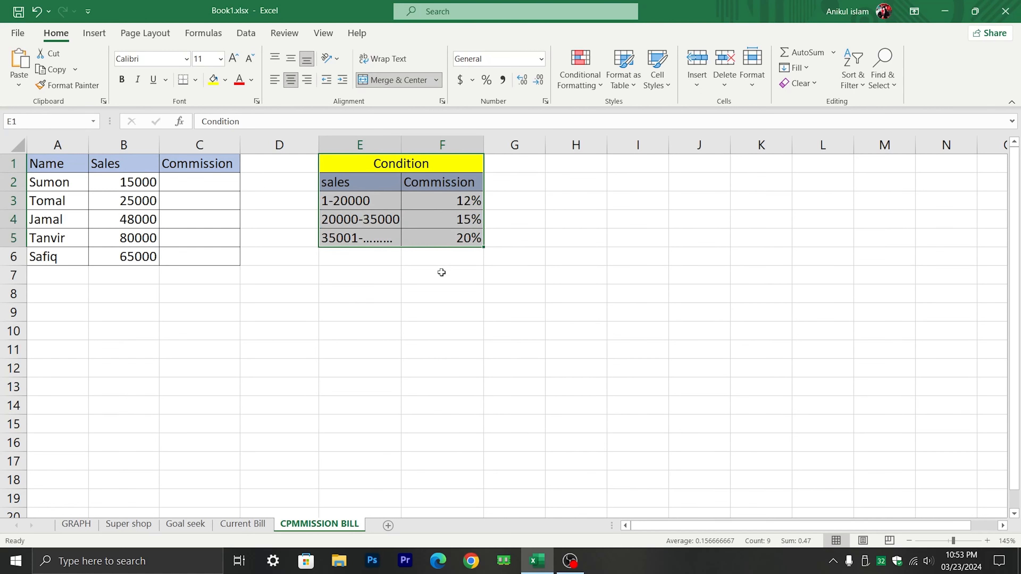
click(336, 275)
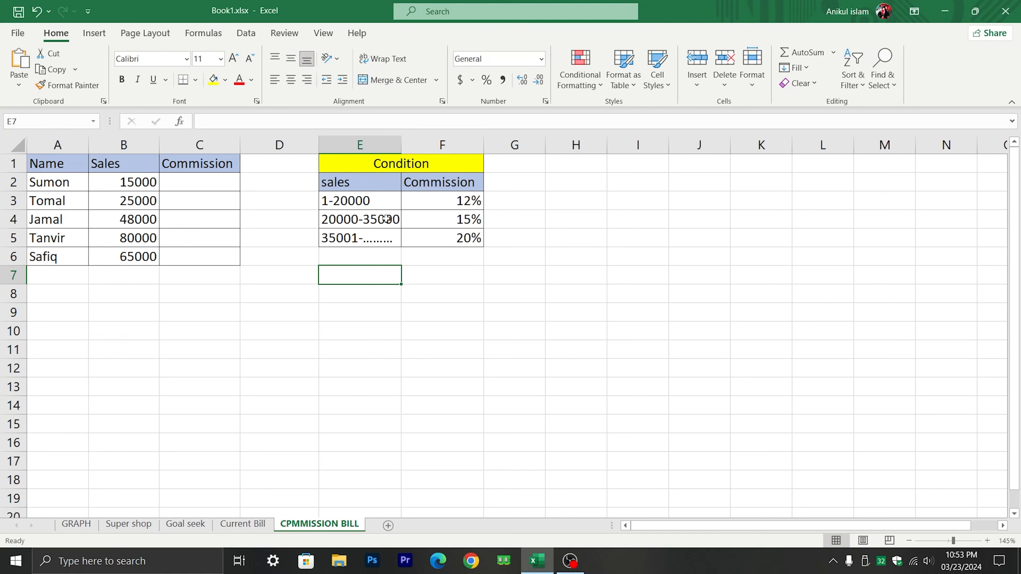
click(373, 197)
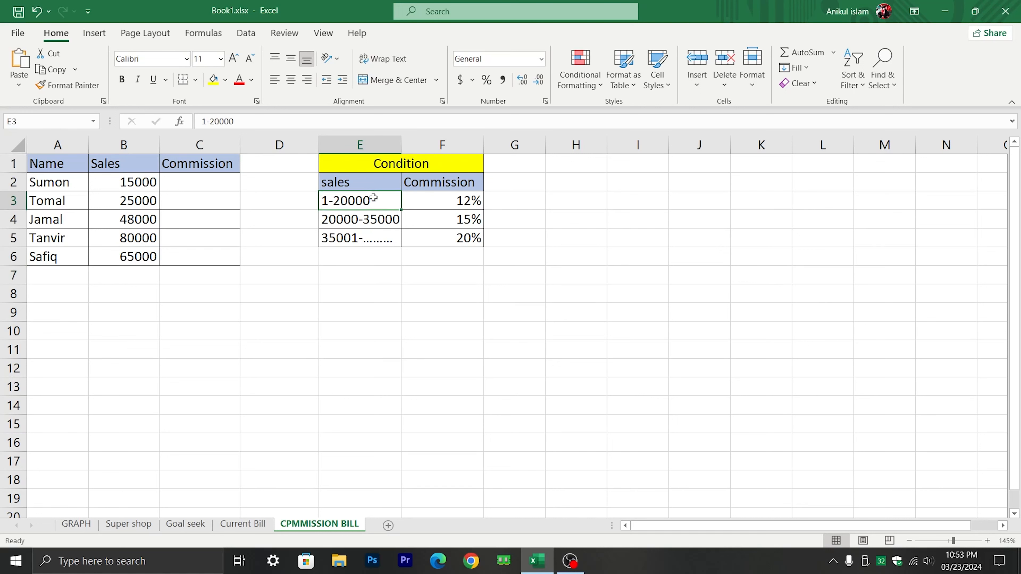
click(462, 204)
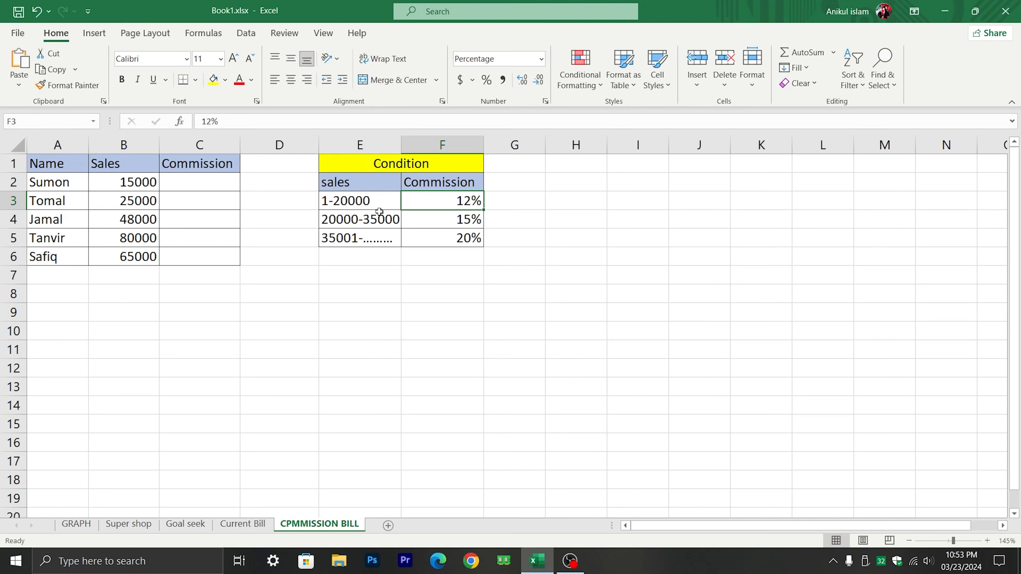
click(357, 219)
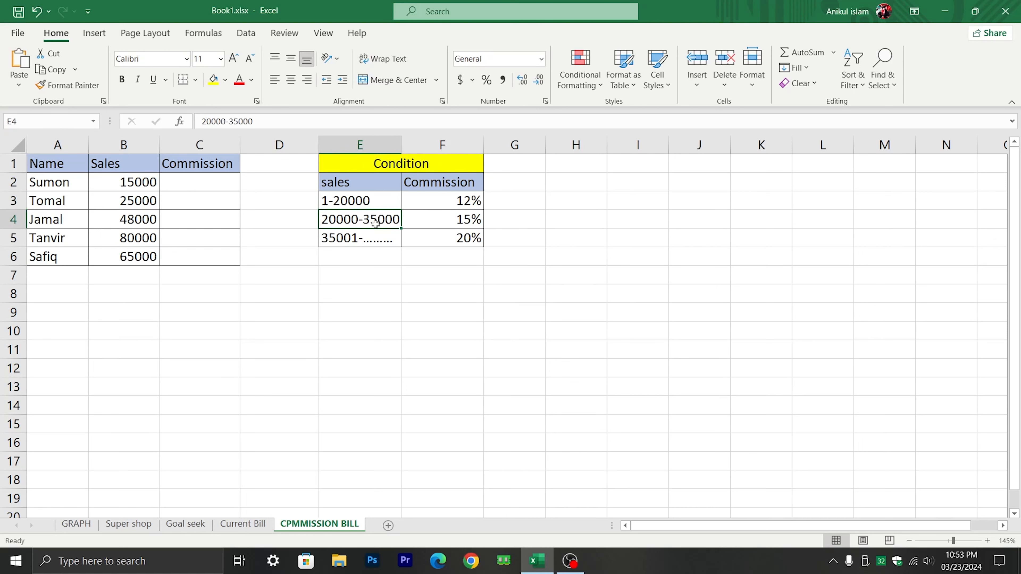
click(437, 219)
click(355, 240)
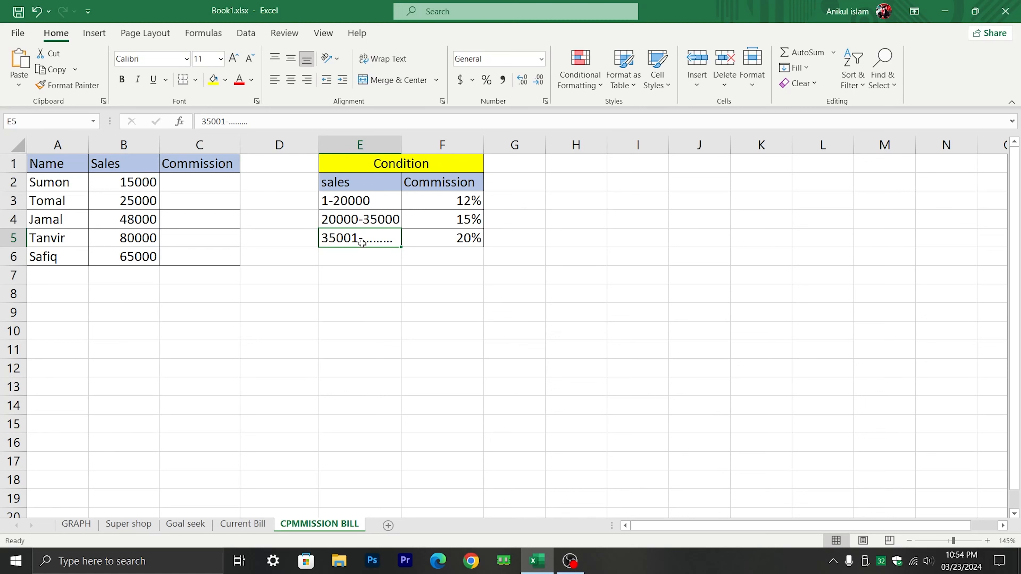
click(442, 242)
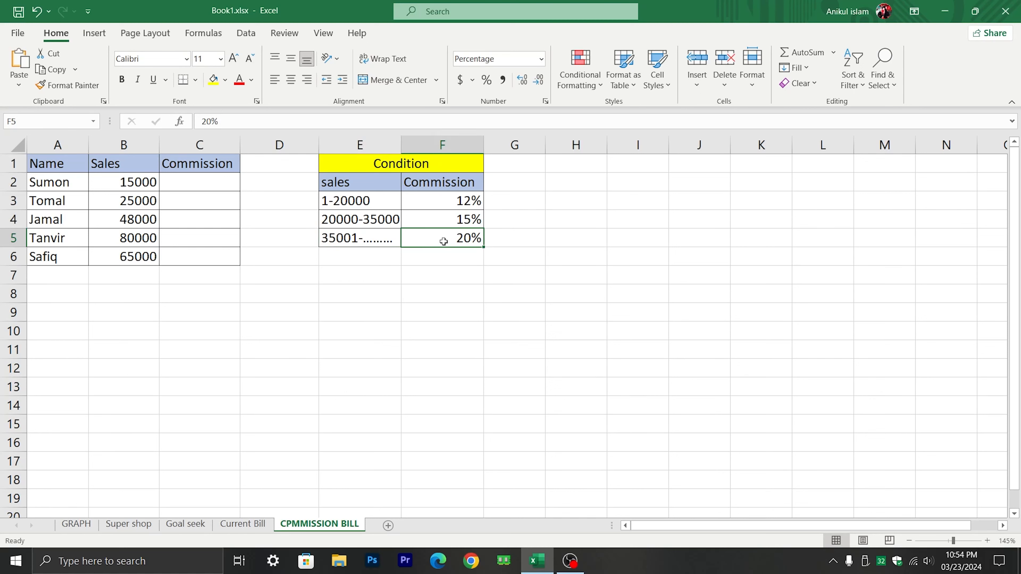
mouse_move(344, 165)
mouse_down()
mouse_move(421, 198)
mouse_move(453, 235)
mouse_up()
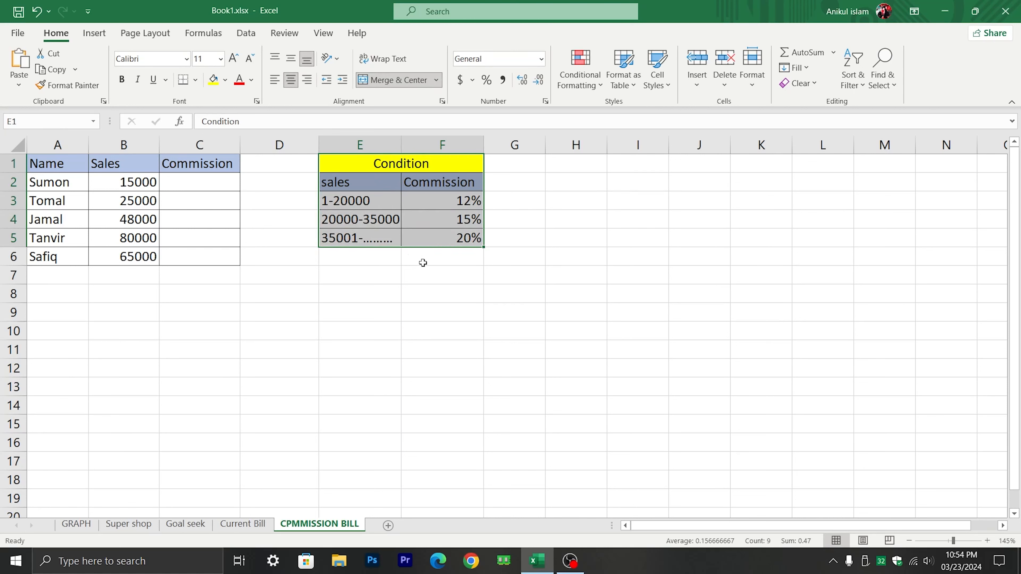
click(422, 259)
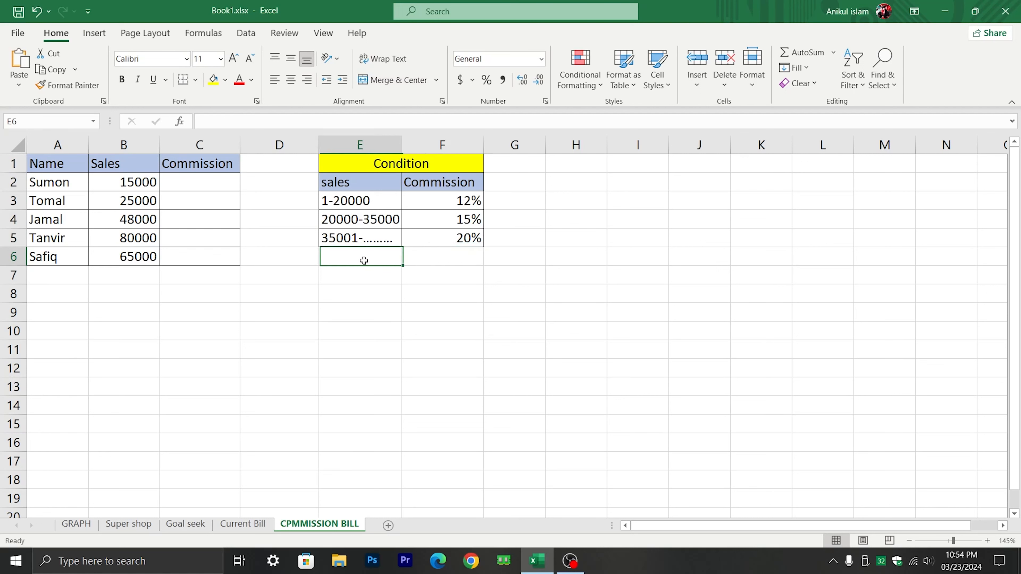
drag(436, 183, 441, 260)
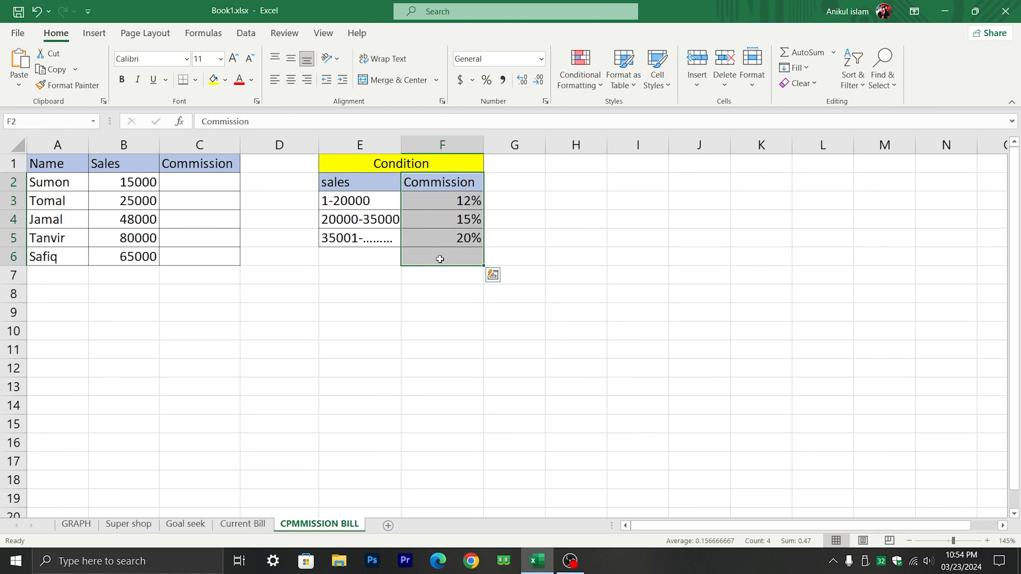
click(420, 288)
Examine the Commission, Name and Sales columns of the sales table in rows 1 to 6
drag(201, 162, 205, 252)
click(200, 312)
drag(33, 172, 52, 262)
click(42, 328)
drag(63, 183, 66, 261)
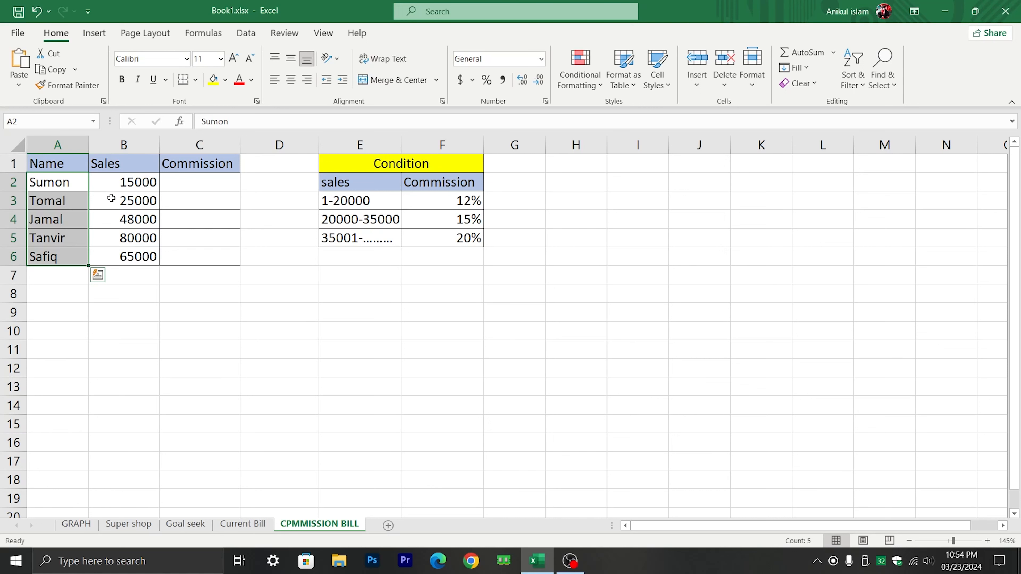
drag(137, 182, 127, 258)
click(128, 291)
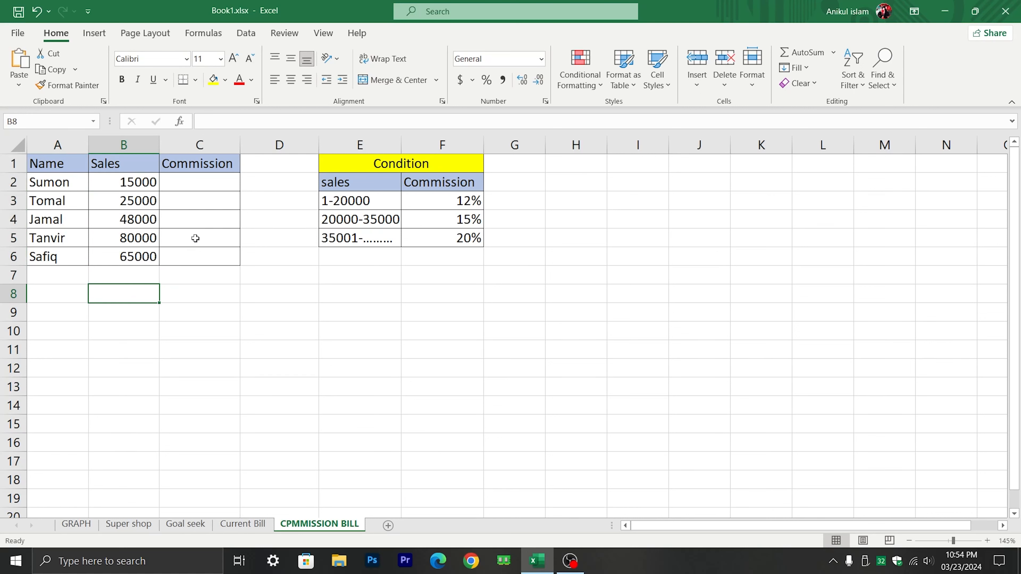
click(198, 185)
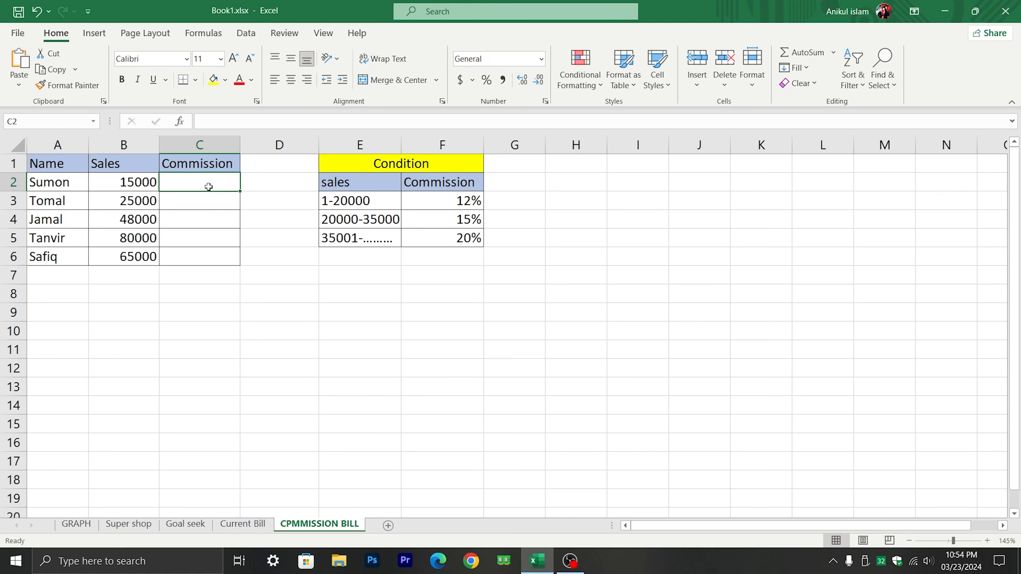
text(=IF()
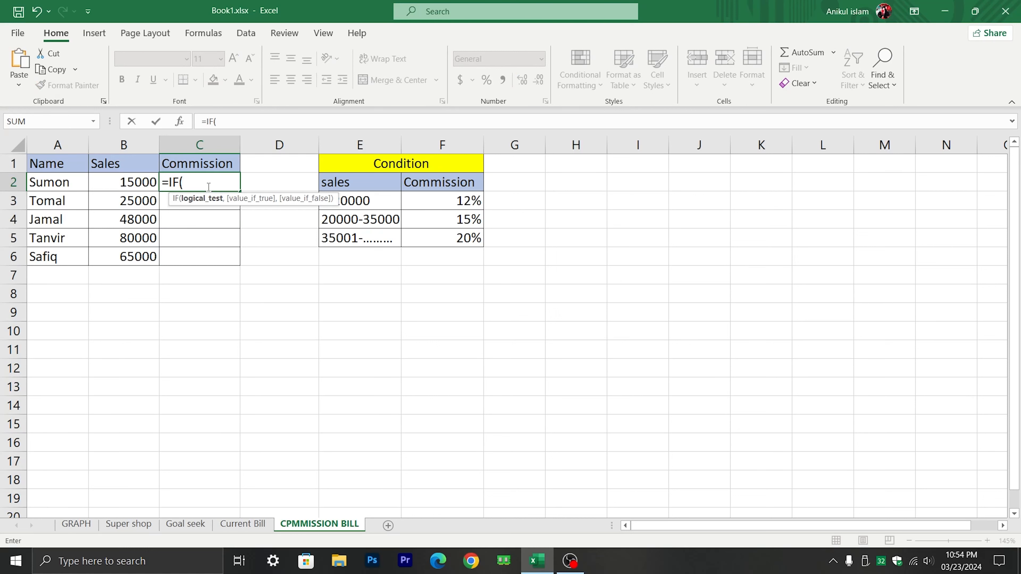
click(130, 181)
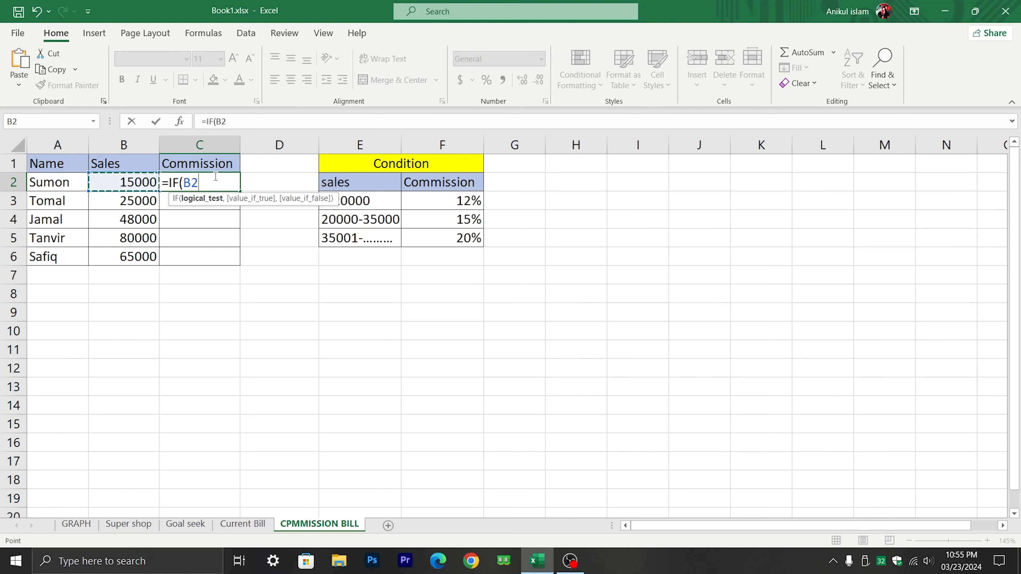
text(<=)
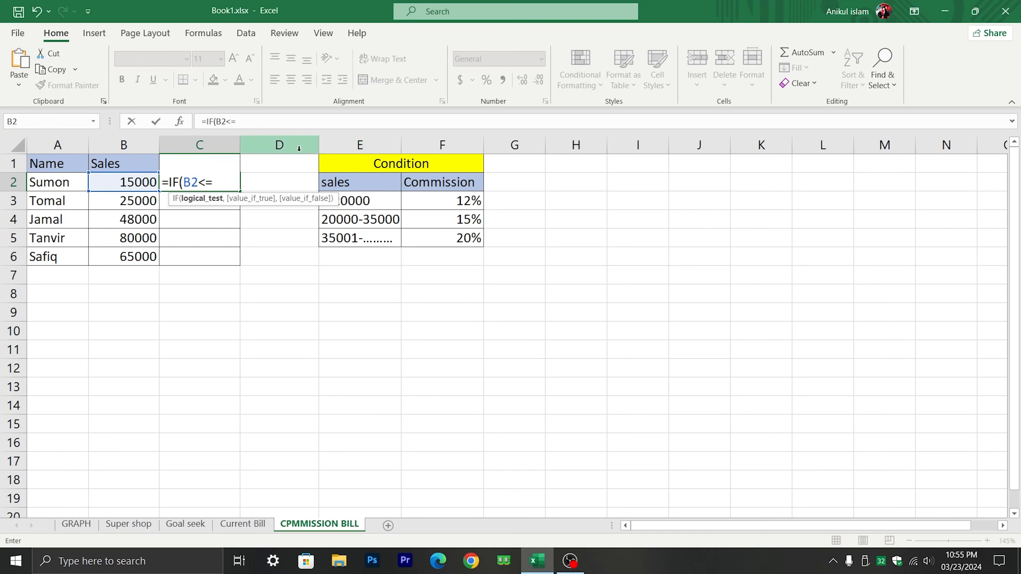
drag(223, 179, 158, 183)
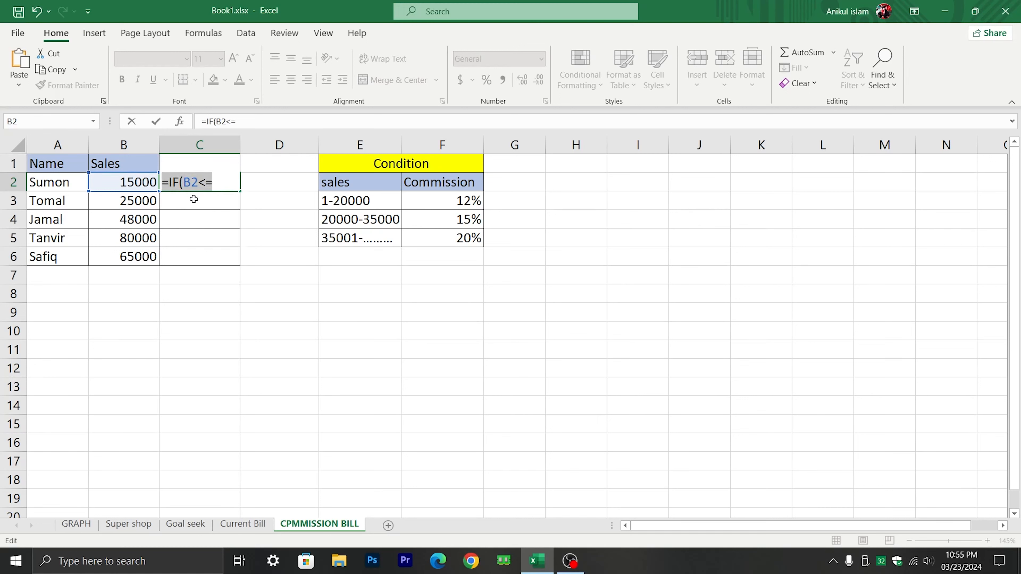
key(BackSpace)
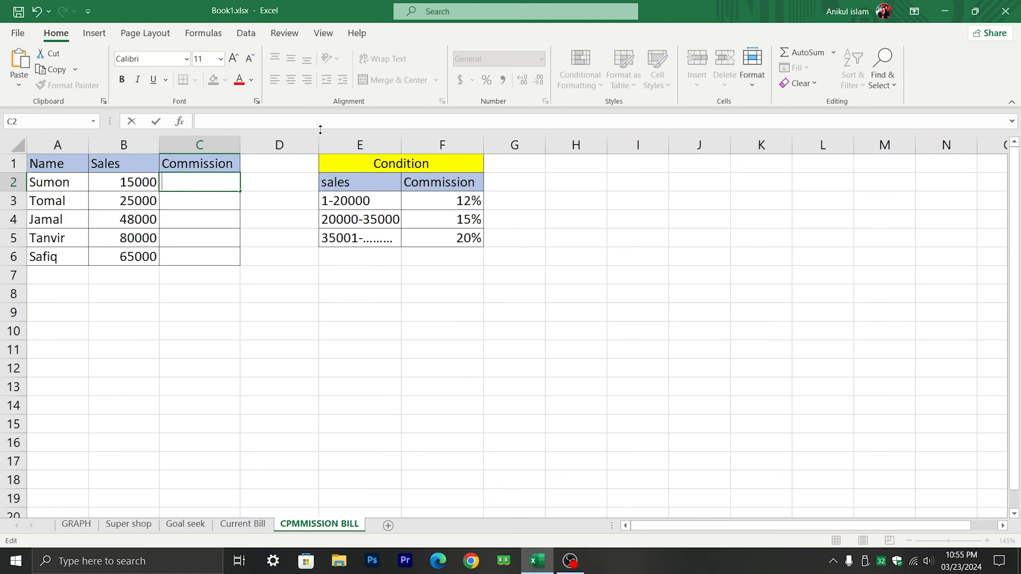
Widen the empty column D to make room for a long formula between the sales table and the Condition table
click(282, 189)
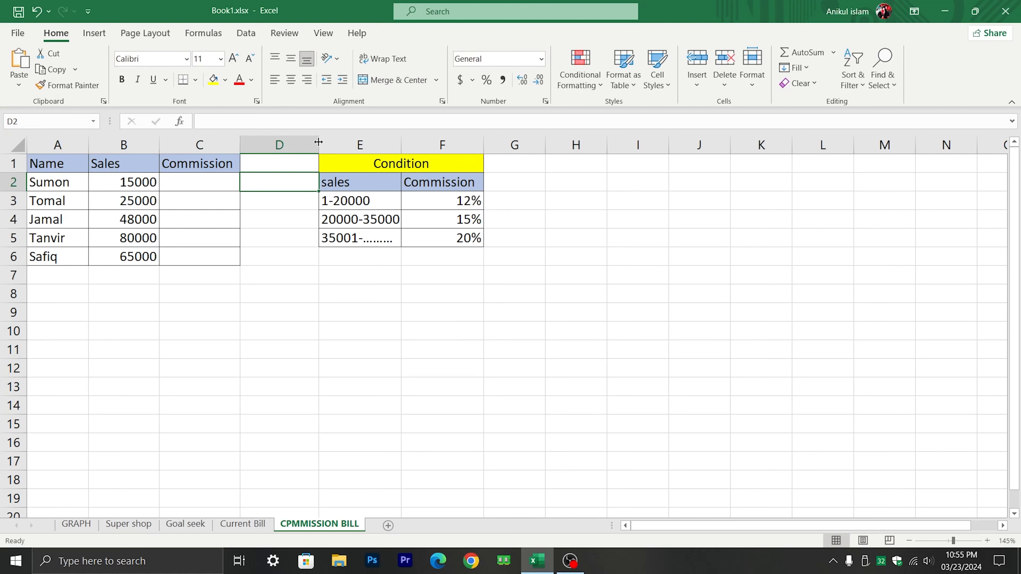
drag(319, 142, 594, 139)
double_click(179, 184)
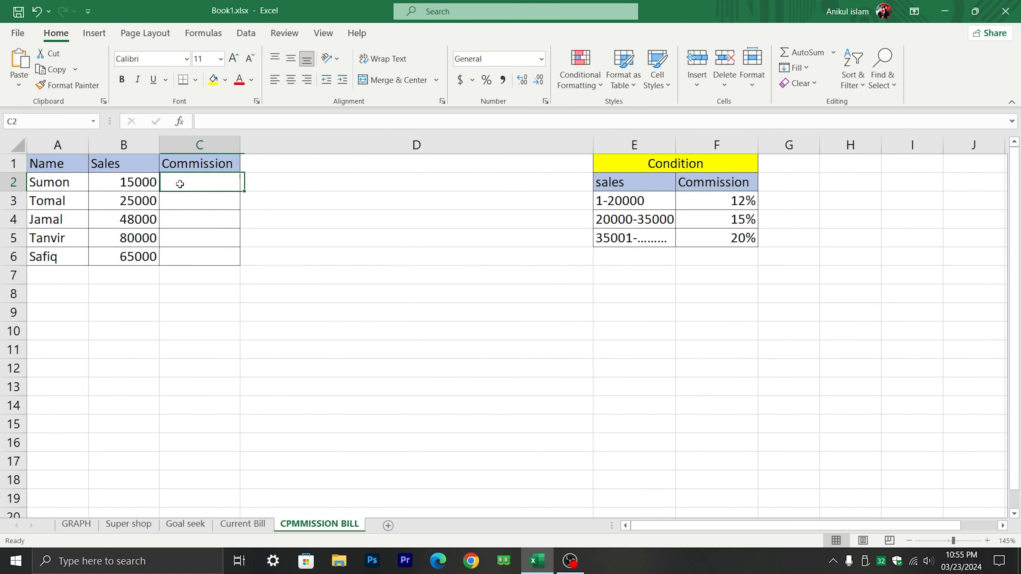
text(=IF(B2<=)
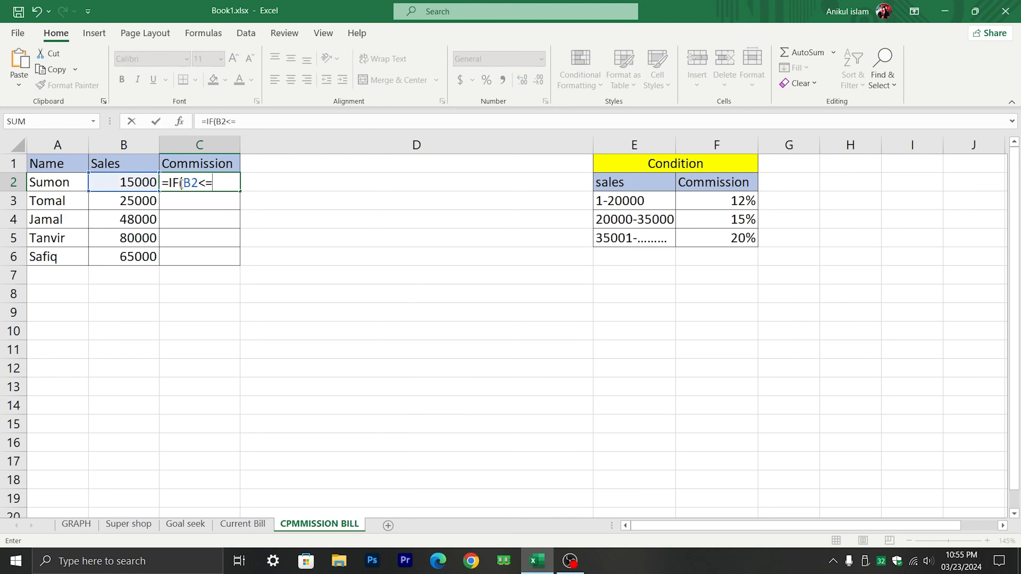
click(222, 179)
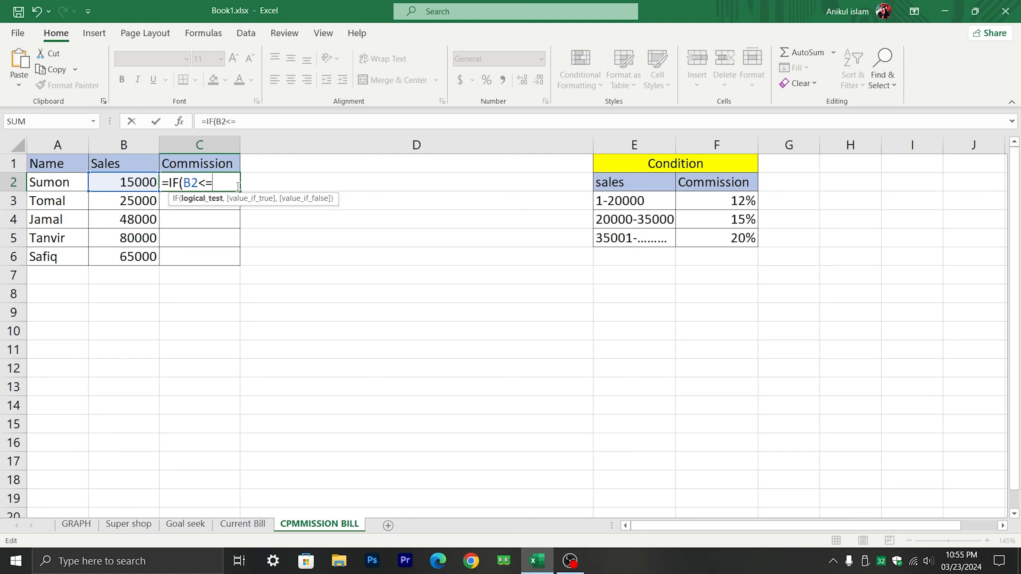
text(20000)
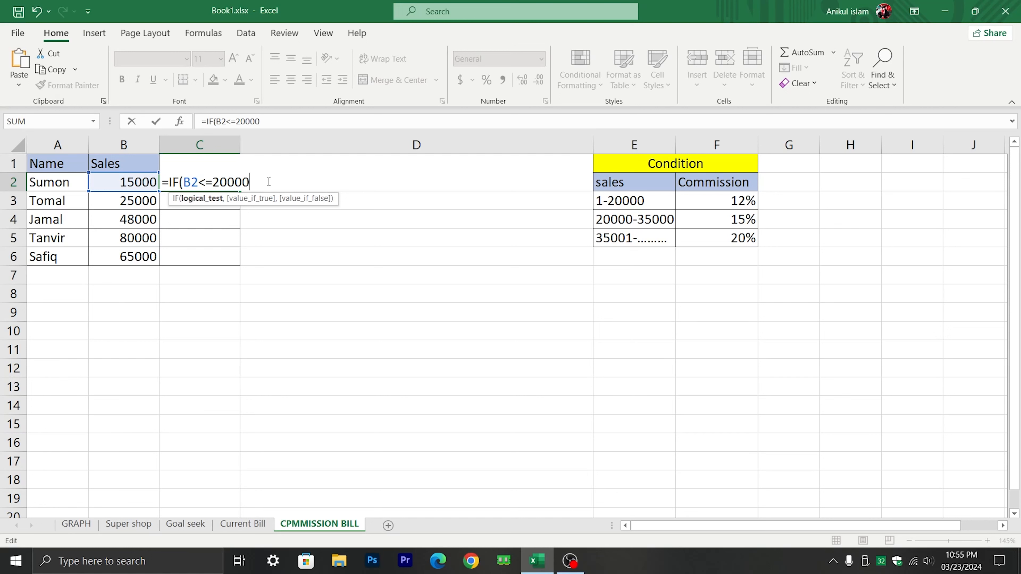
text(,)
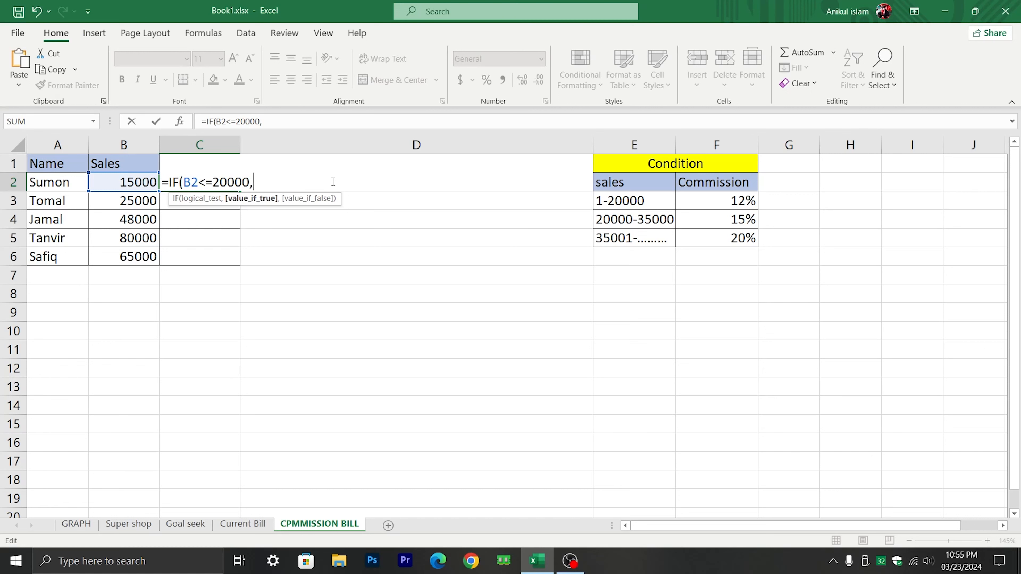
click(149, 193)
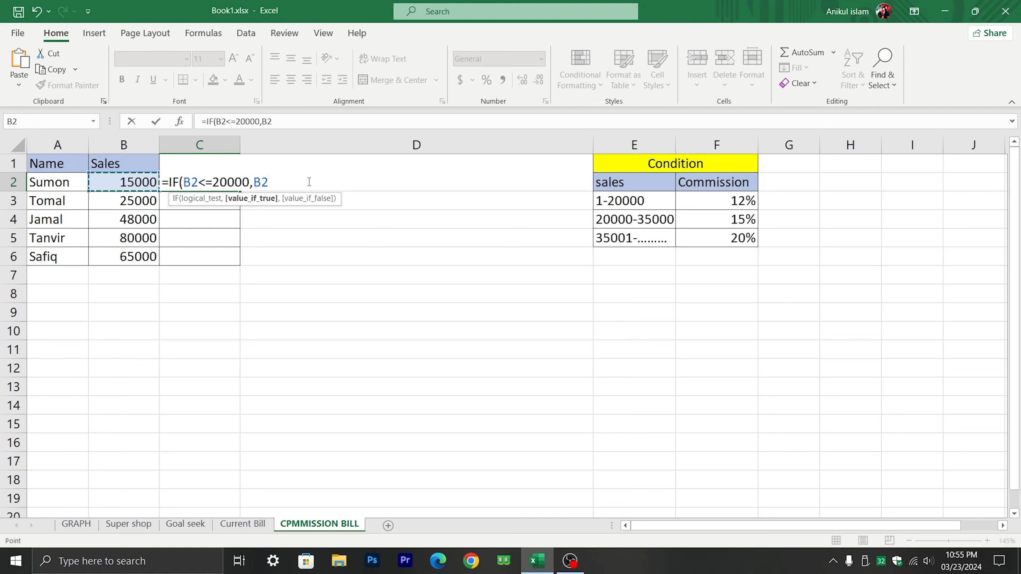
text(*12%)
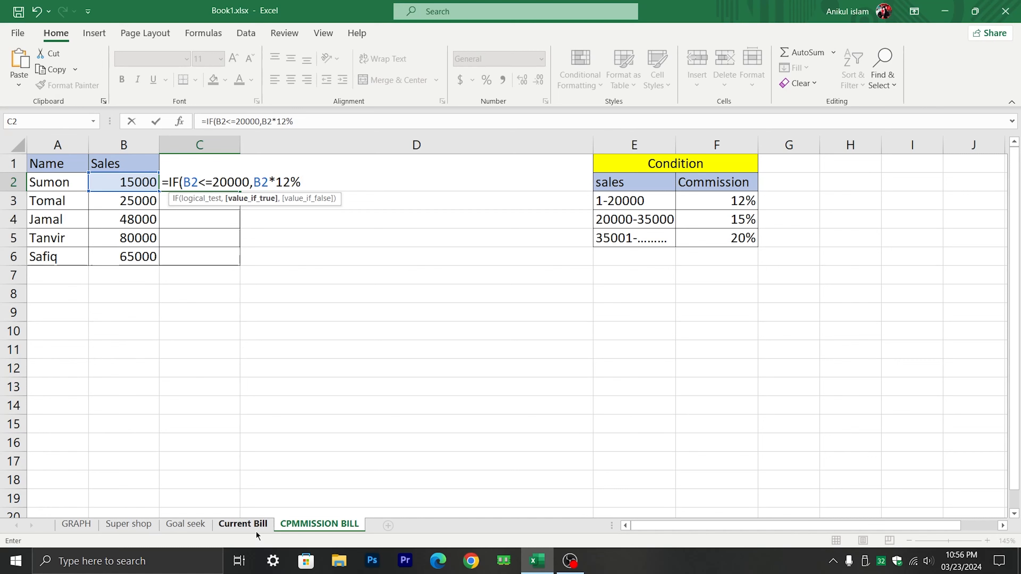
drag(329, 187, 155, 183)
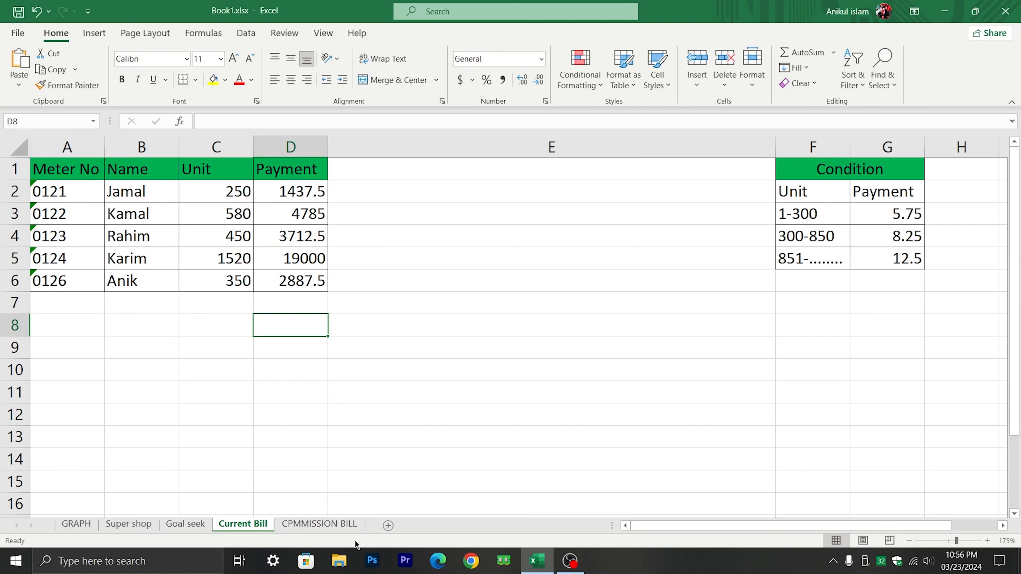
Return to the CPMMISSION BILL sheet and enter the formula =IF(B2<=20000,B2*12%) in cell C2
click(340, 524)
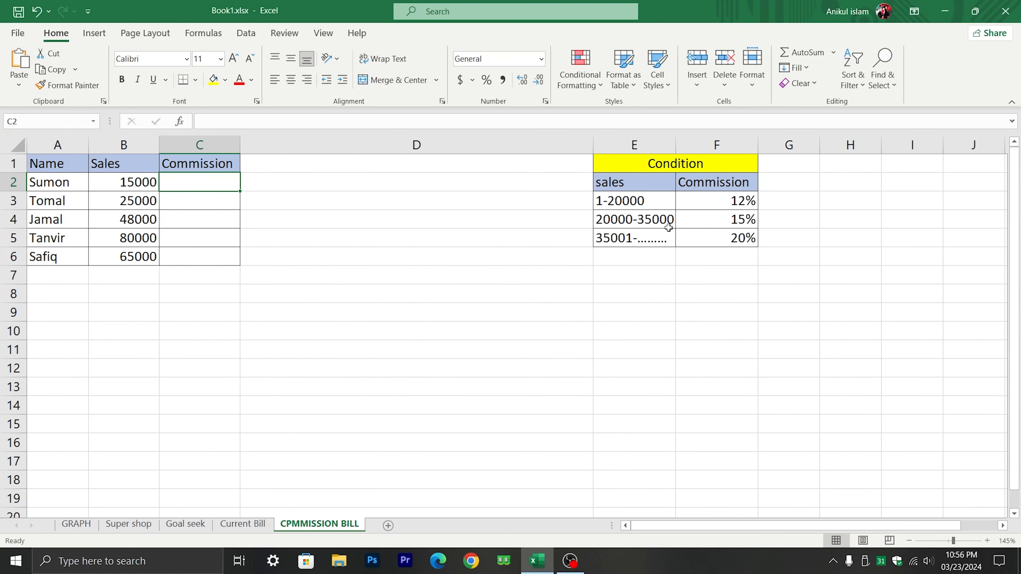
double_click(194, 178)
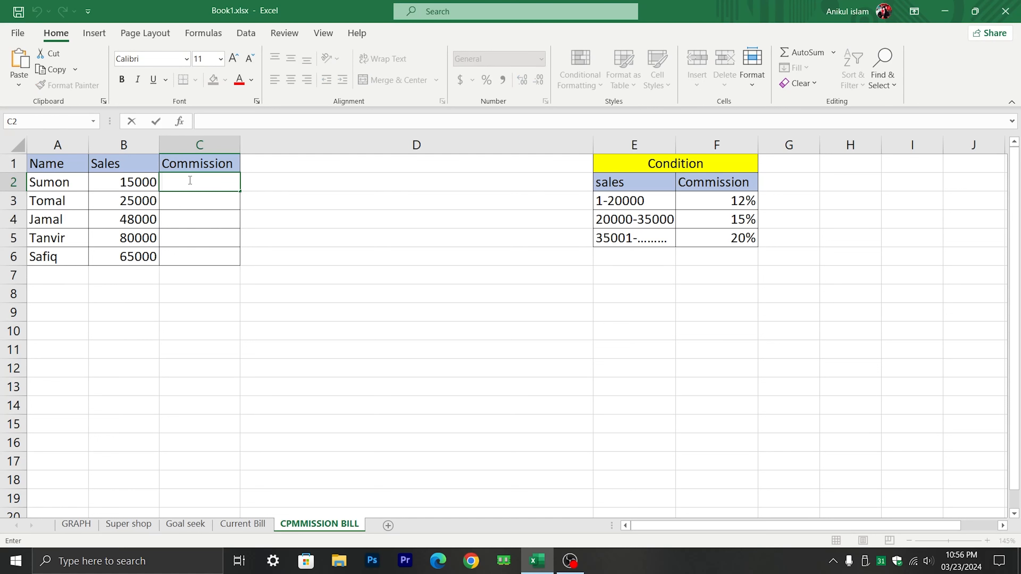
text(=IF(B2<=20000,B2*12%)
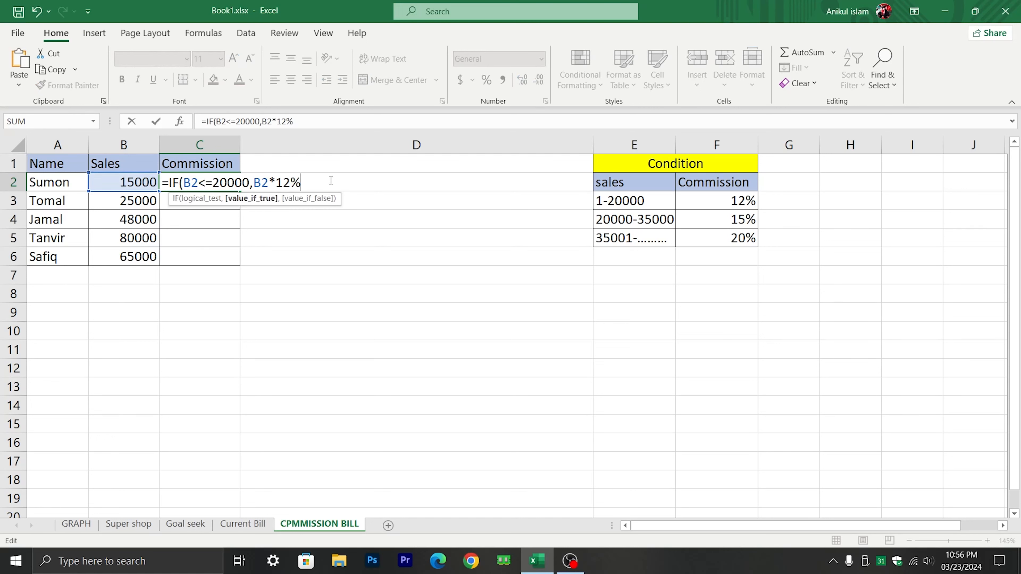
key(Return)
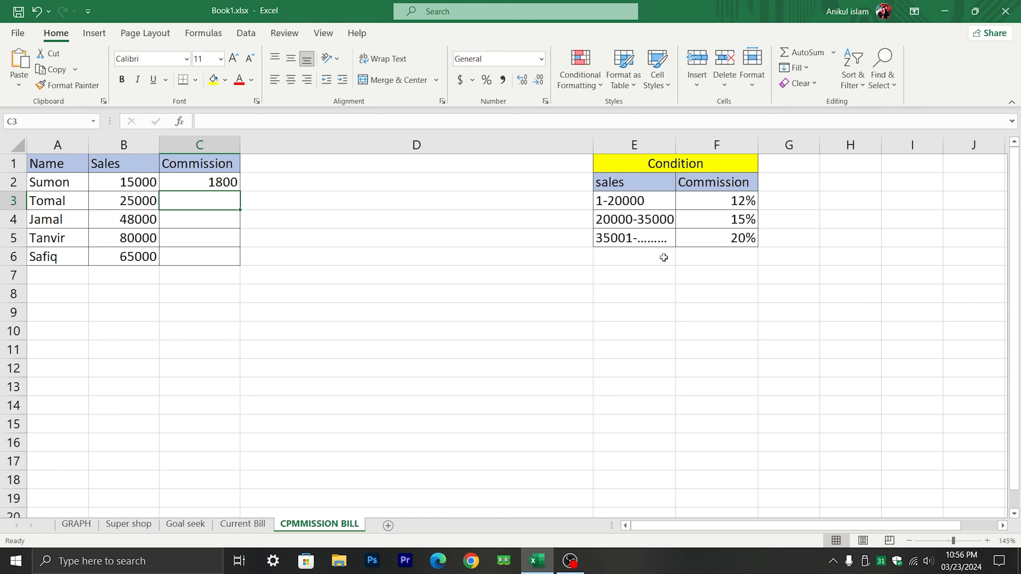
Extend the C2 formula with a nested IF(B2<=35000,B2*15% as the first IF's value-if-false argument
double_click(228, 183)
click(306, 182)
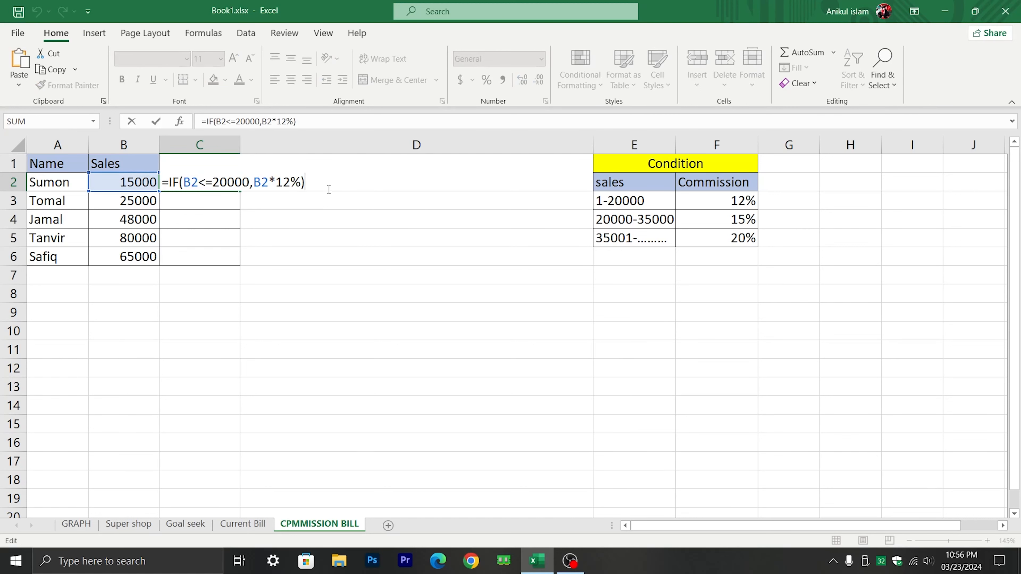
key(BackSpace)
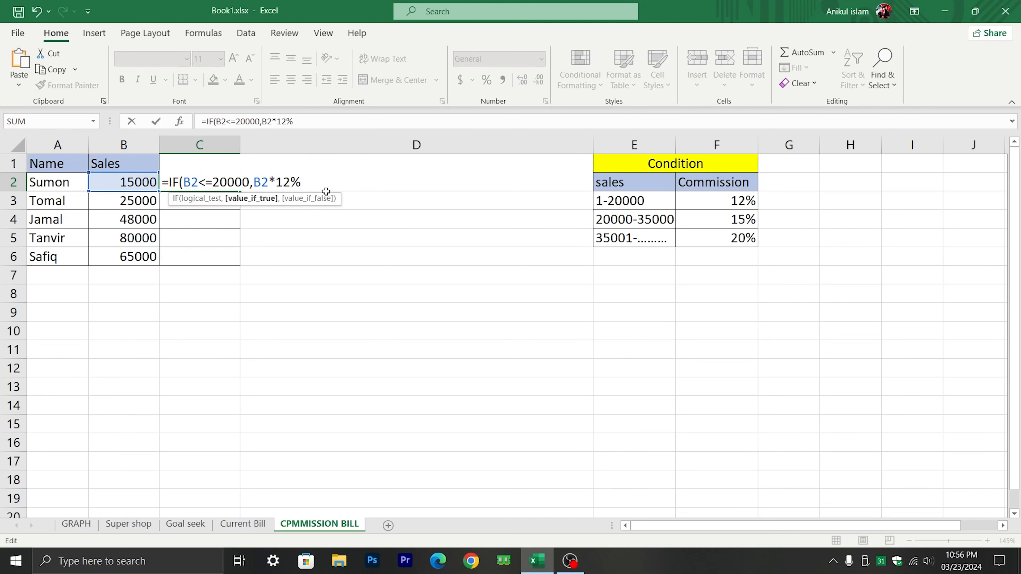
text(,)
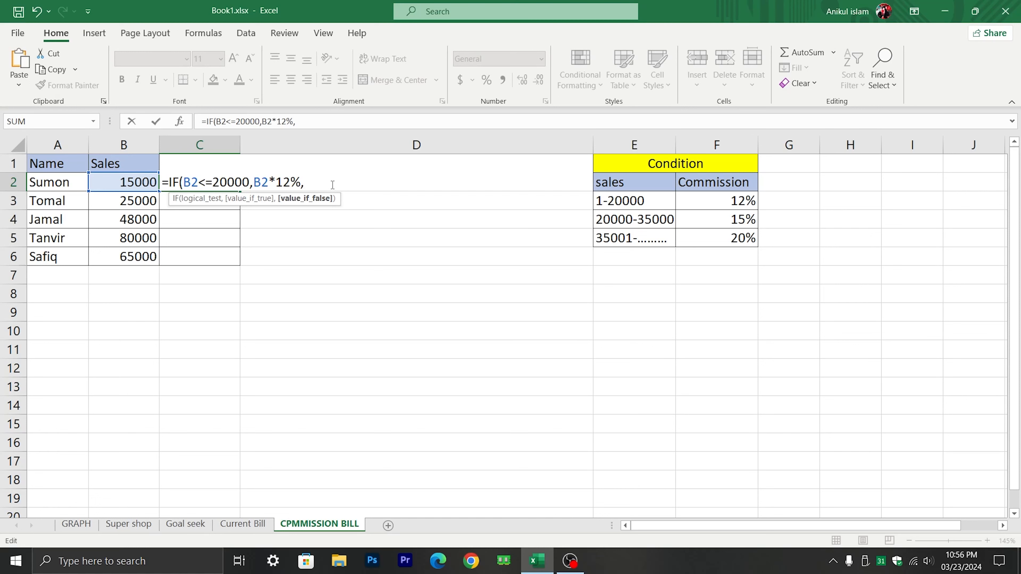
text(IF()
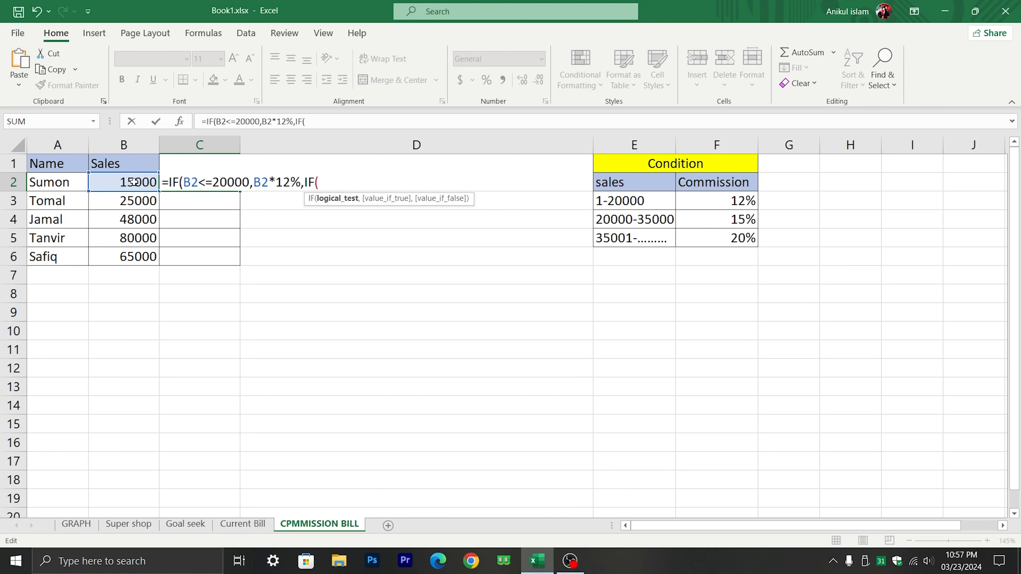
click(122, 186)
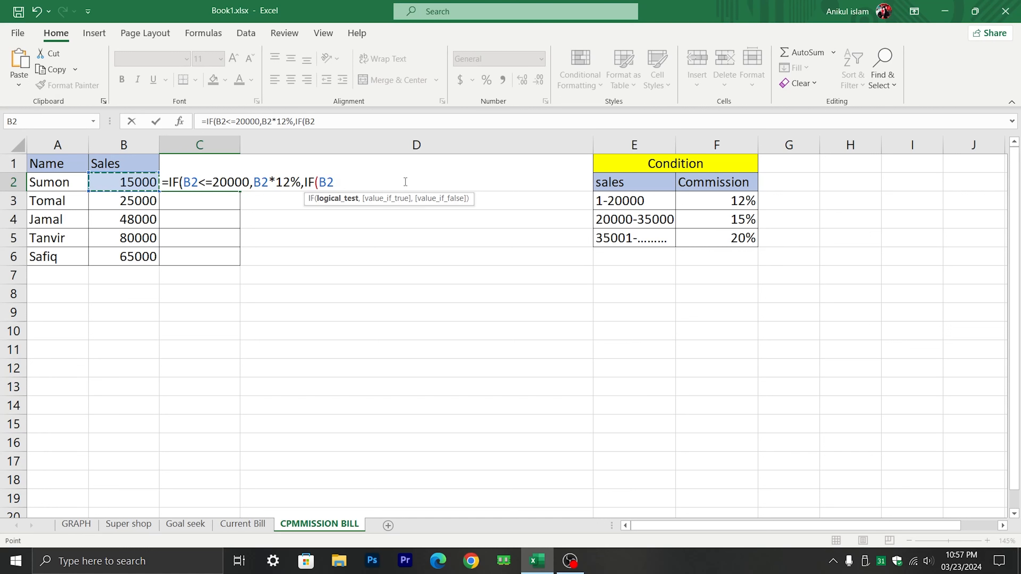
text(<=35000)
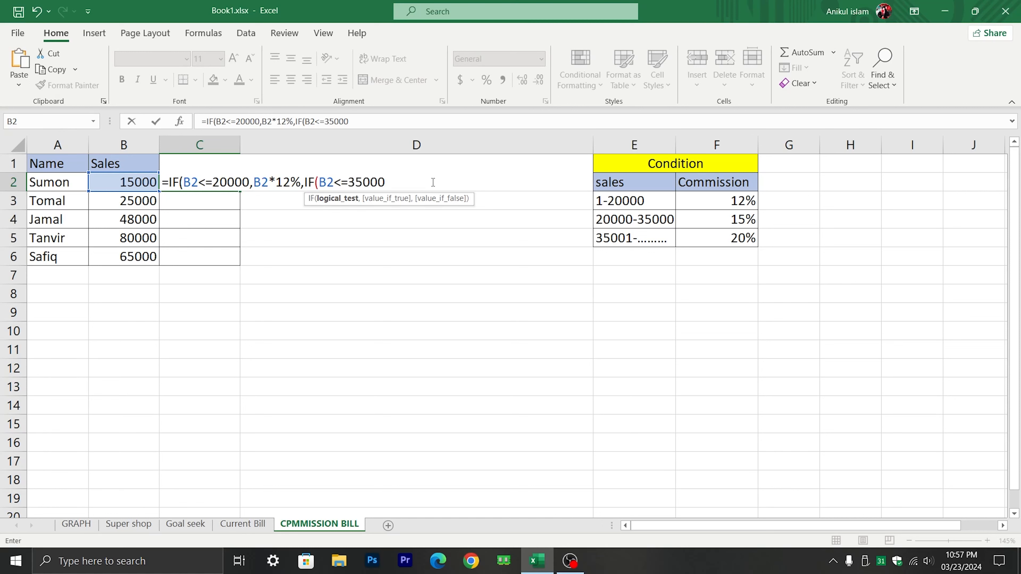
text(,)
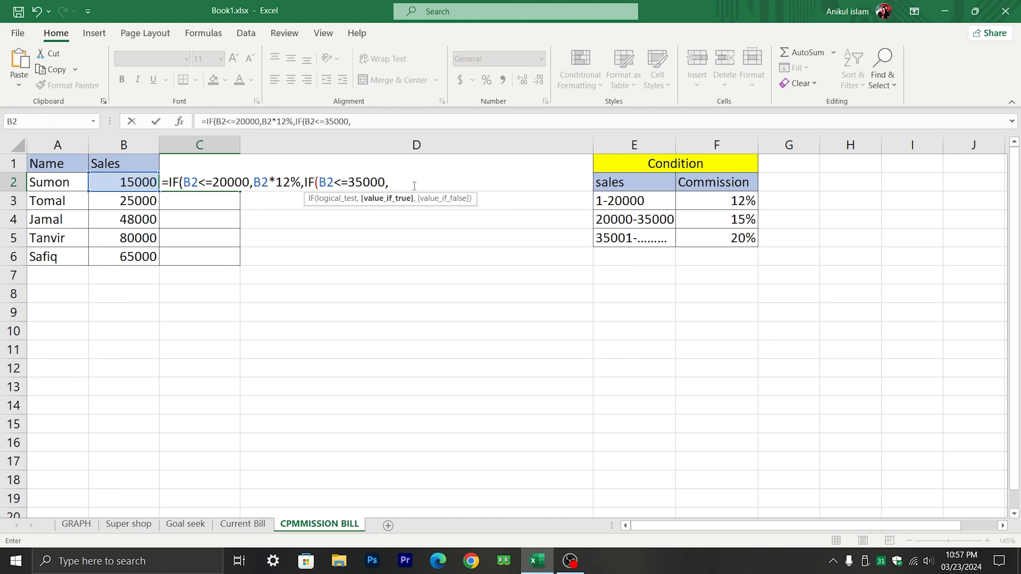
click(126, 183)
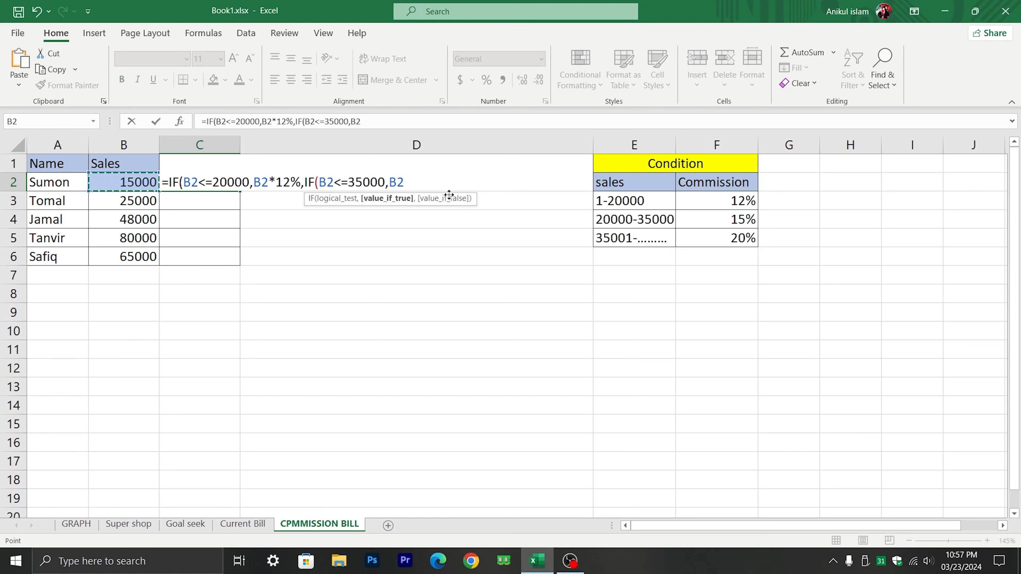
text(*)
text(15%)
Add a third nested IF(B2>=35001,B2*20% to the C2 formula and commit it with the suggested closing parentheses
text(,)
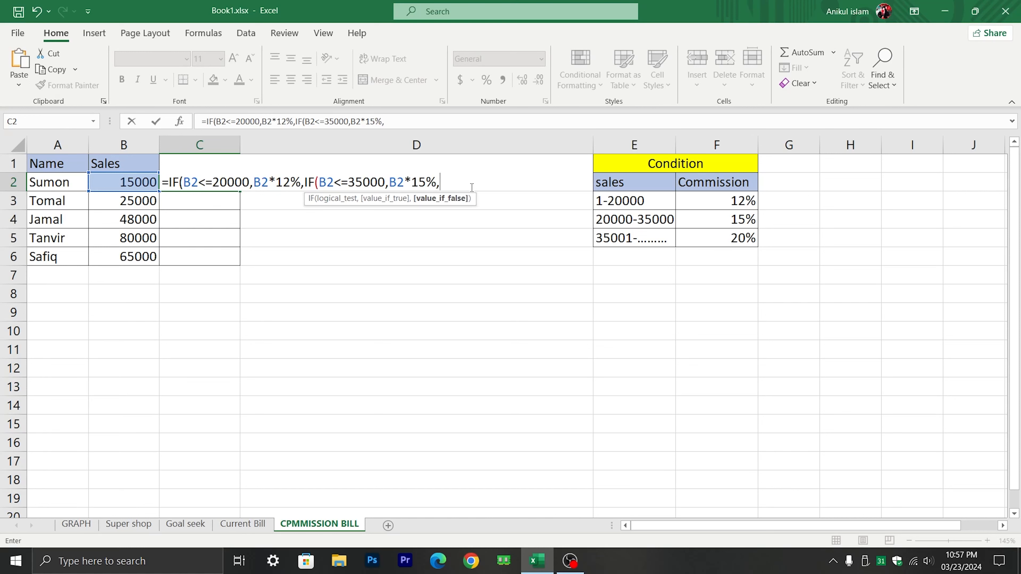
text(IF)
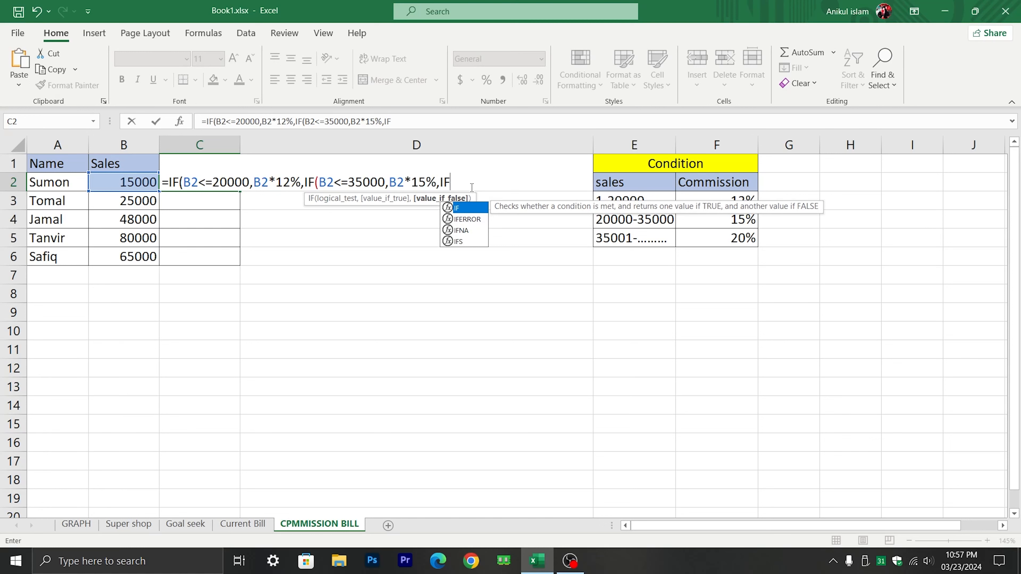
text(()
click(132, 184)
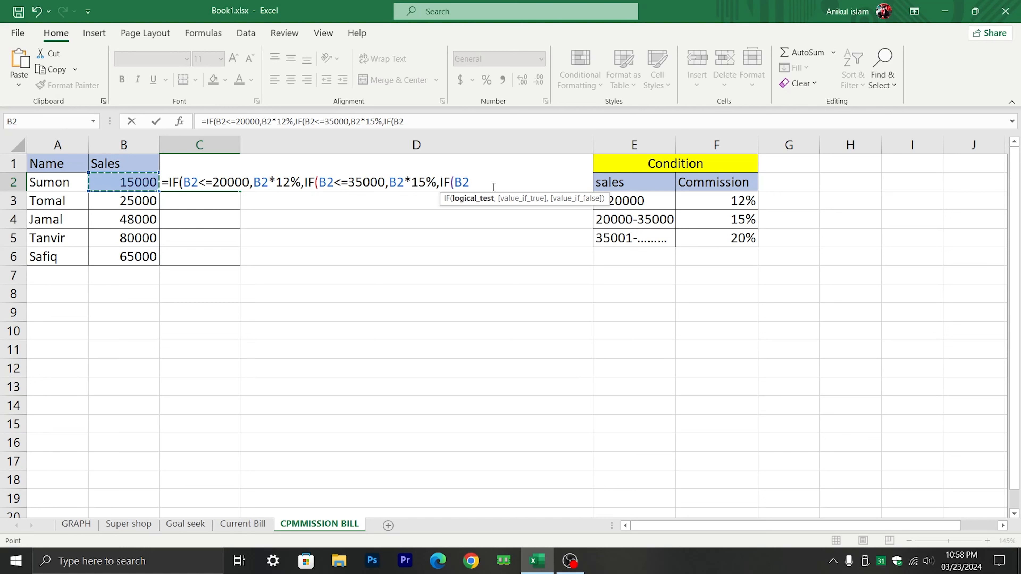
text(>)
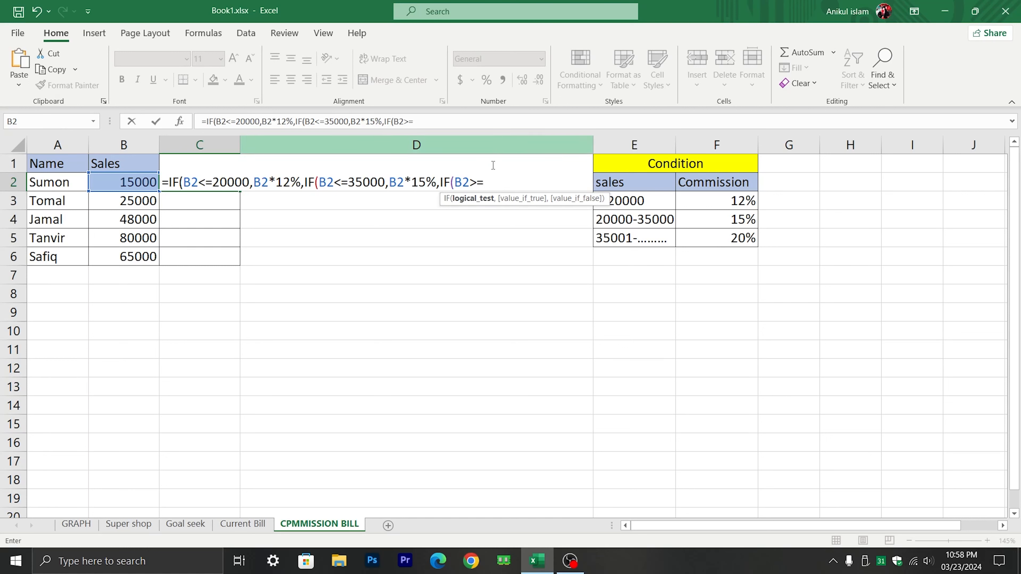
text(=35001)
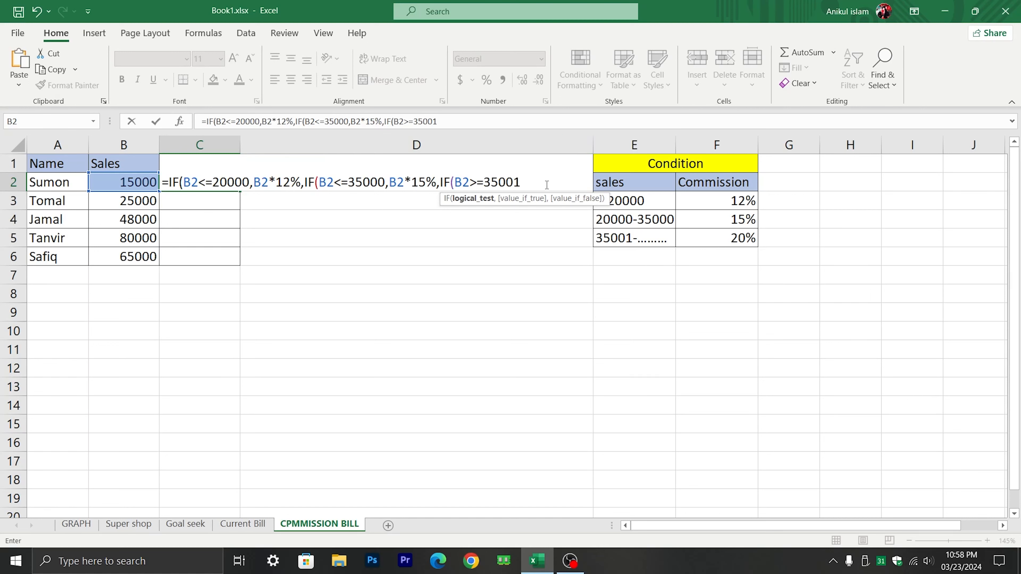
text(,)
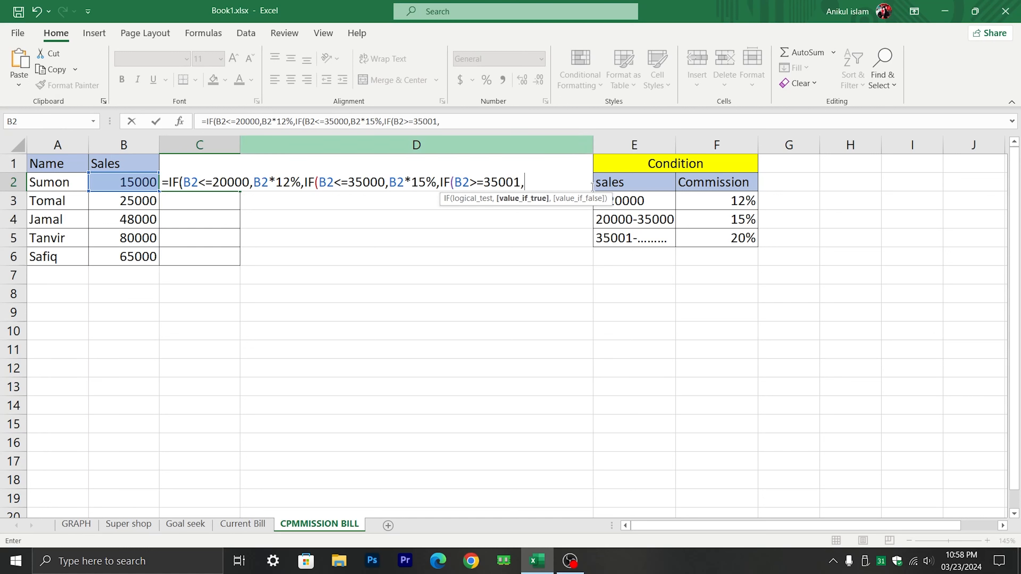
click(120, 182)
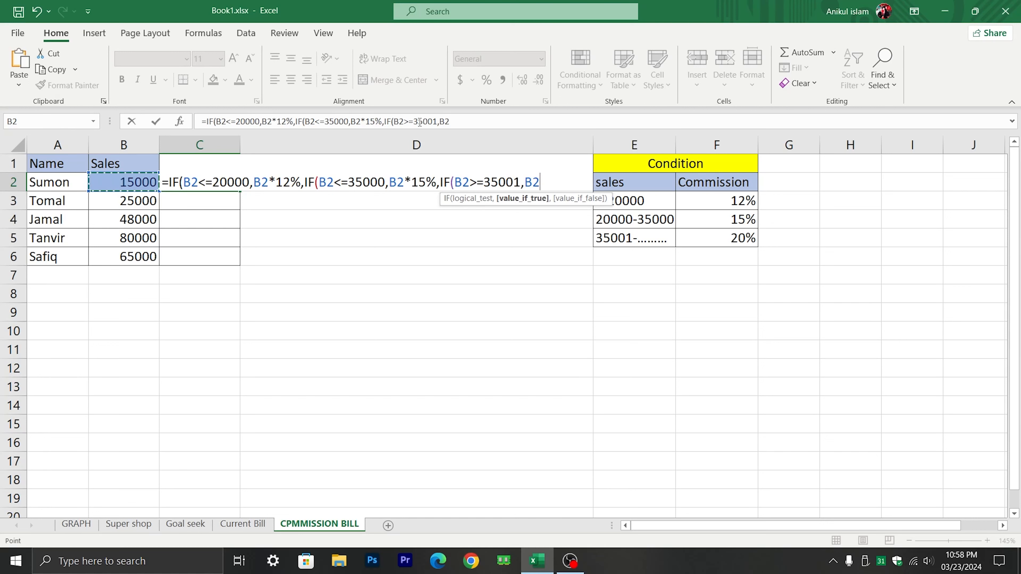
text(*20%)
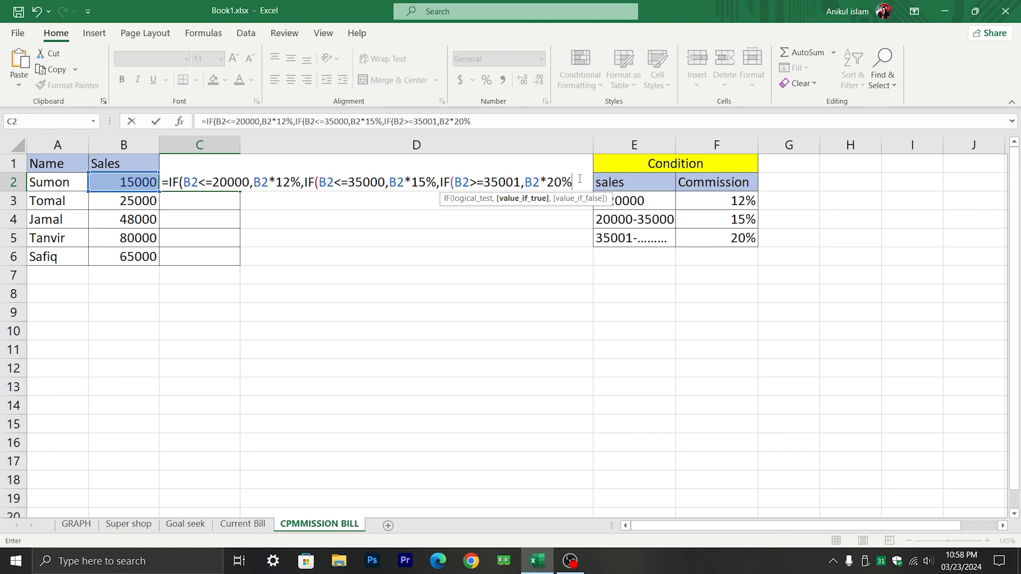
key(Return)
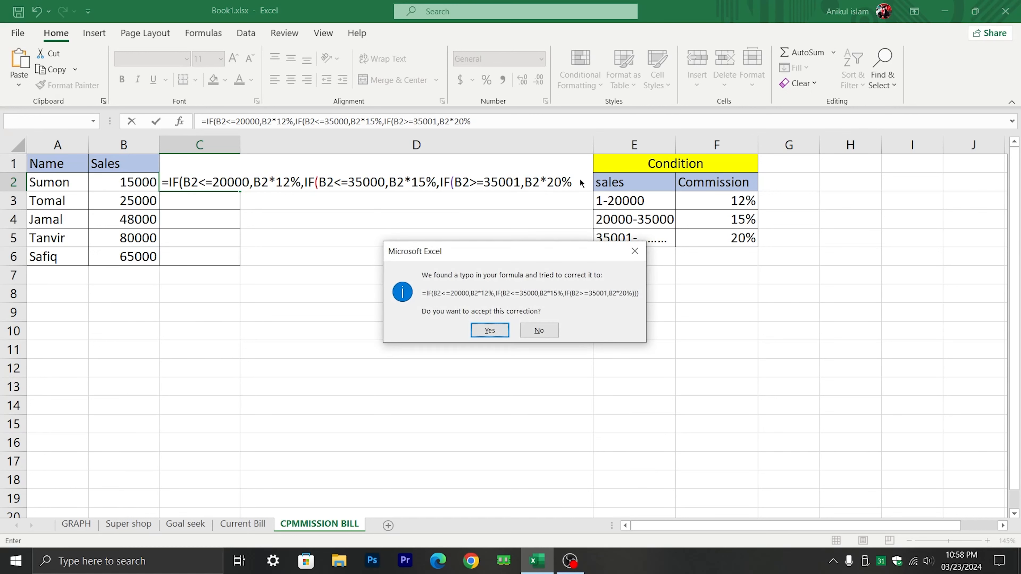
key(Return)
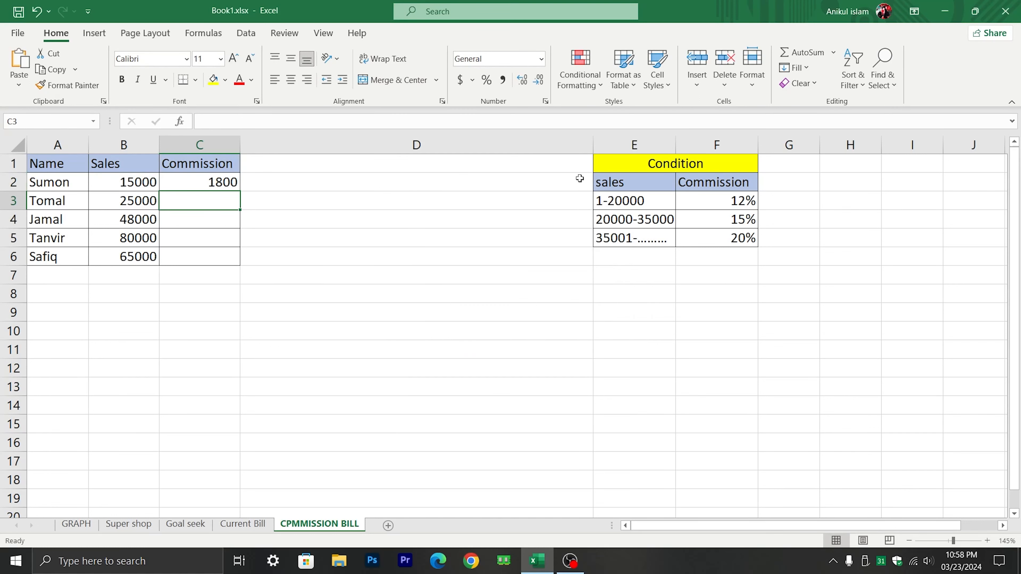
Fill the commission formula from C2 down through C6
click(207, 182)
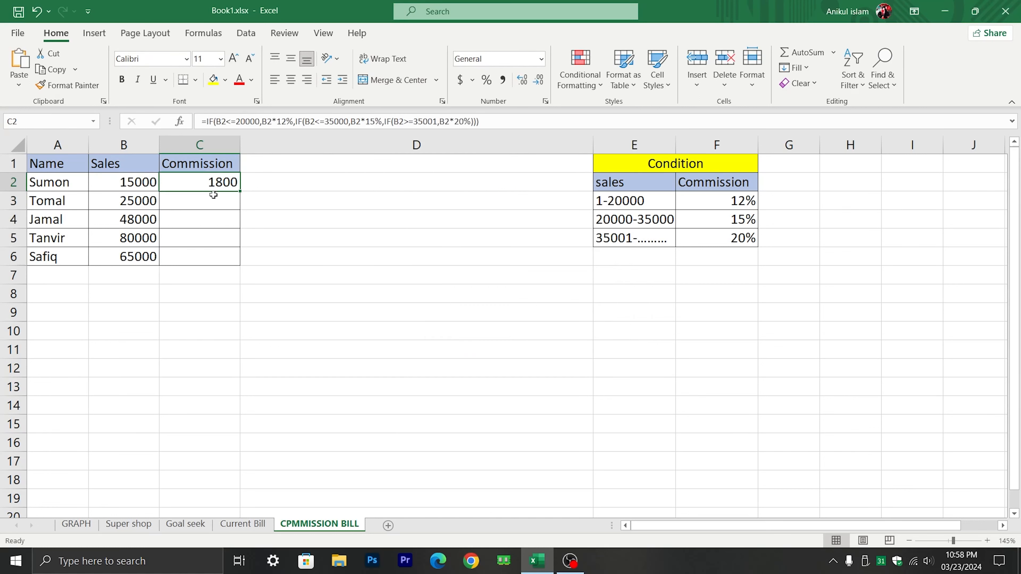
drag(240, 192, 240, 266)
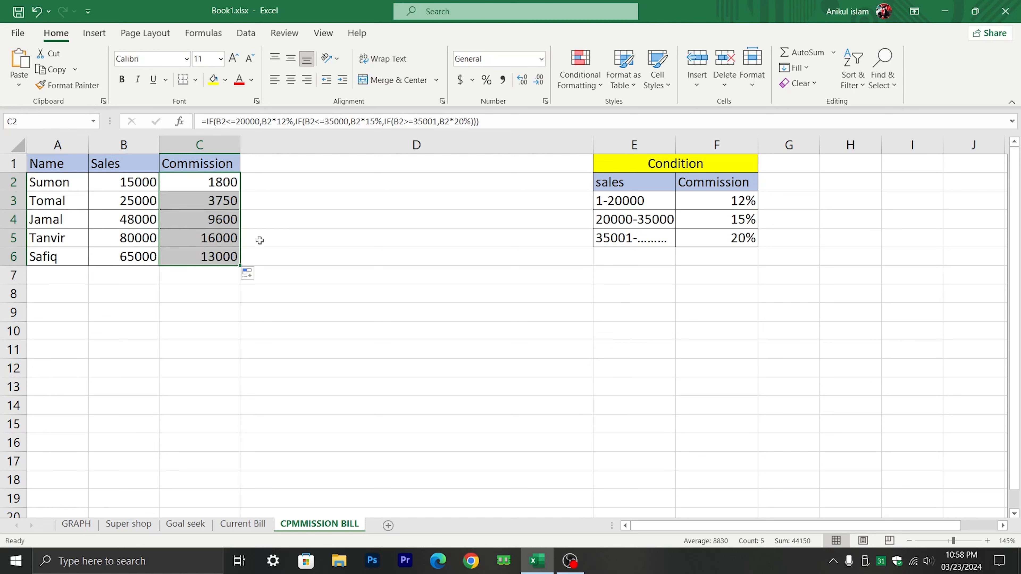
click(293, 261)
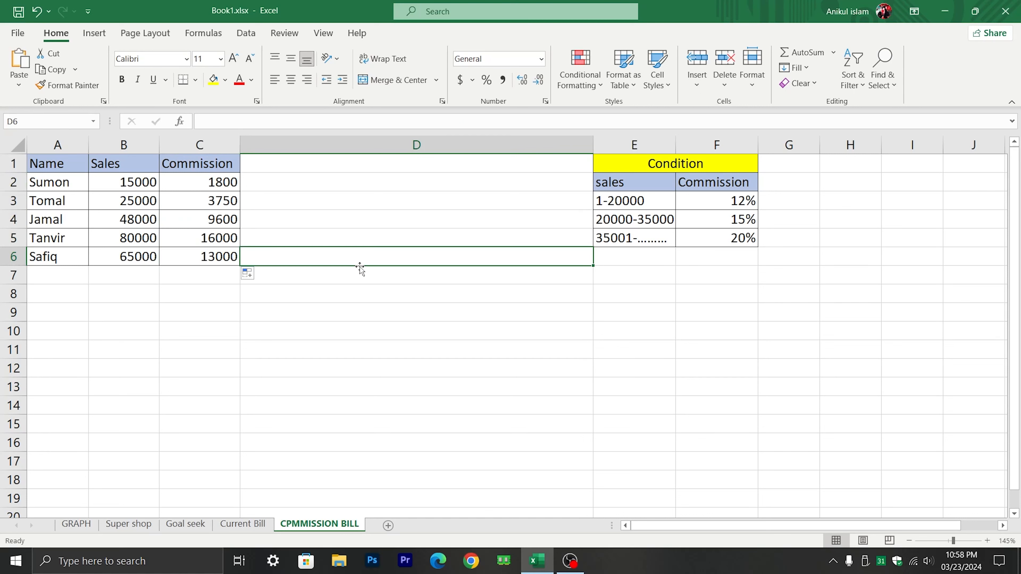
Review the commissions in rows 2 to 6 and the complete nested IF formula in C2
click(275, 241)
click(278, 219)
click(297, 199)
click(302, 183)
click(296, 217)
click(285, 258)
click(290, 275)
click(306, 237)
click(320, 218)
click(333, 197)
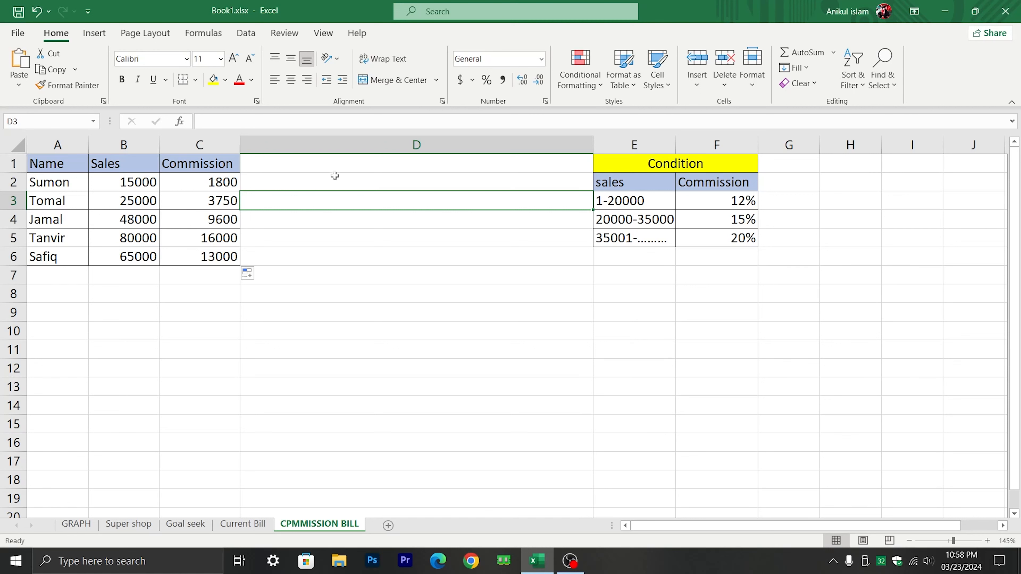
drag(331, 177, 318, 254)
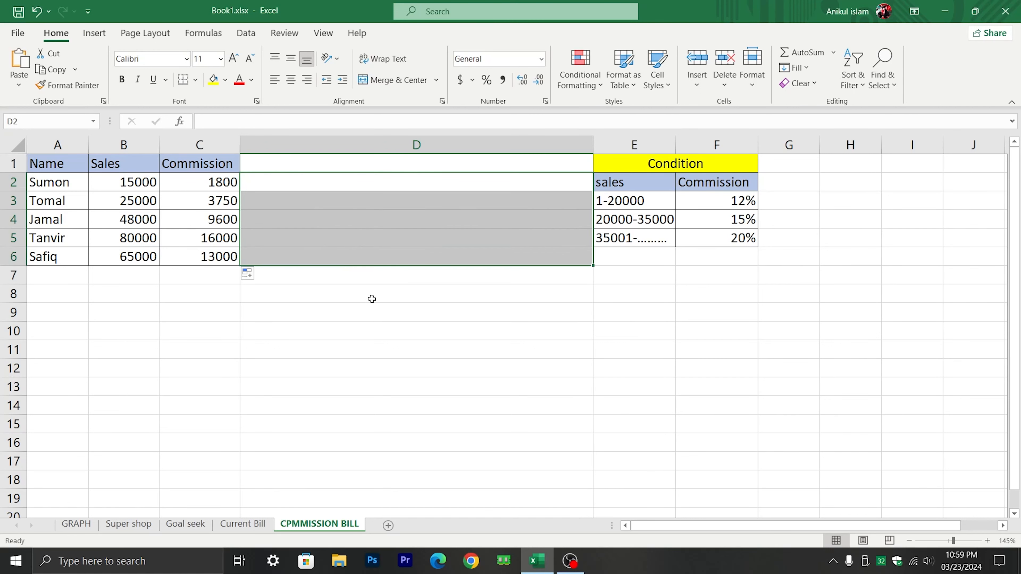
click(357, 275)
click(208, 291)
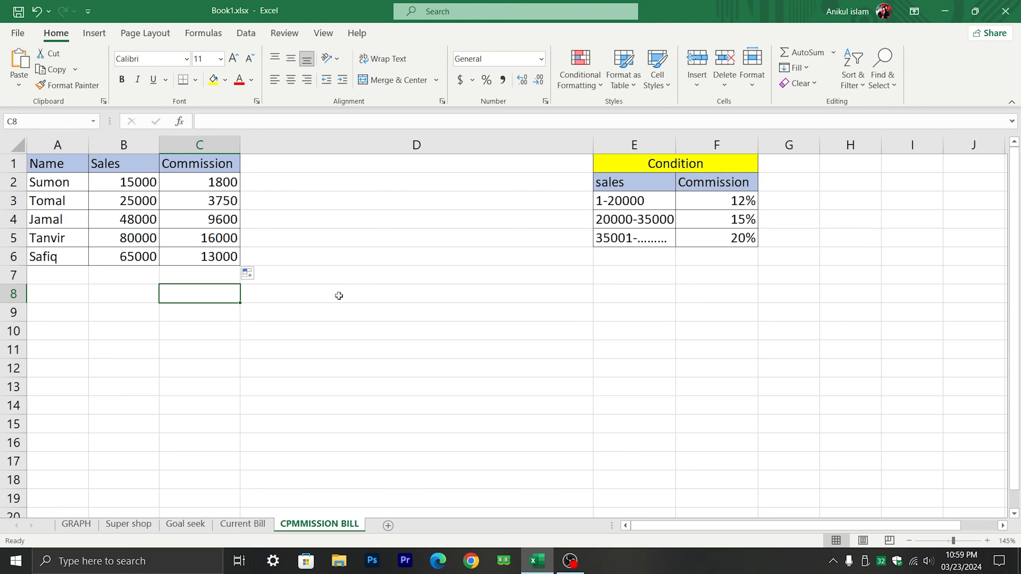
double_click(205, 183)
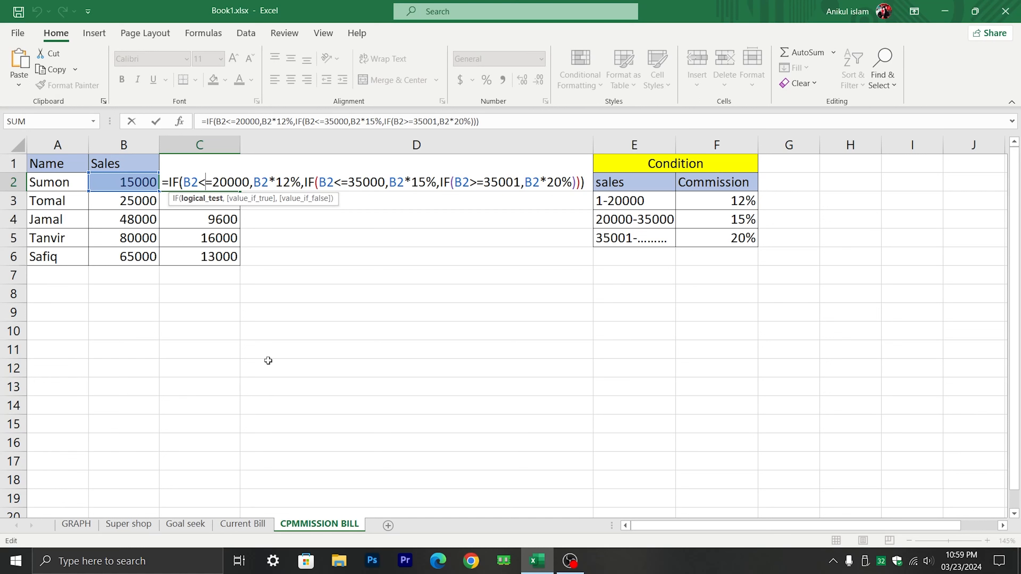
key(ctrl+Return)
click(335, 201)
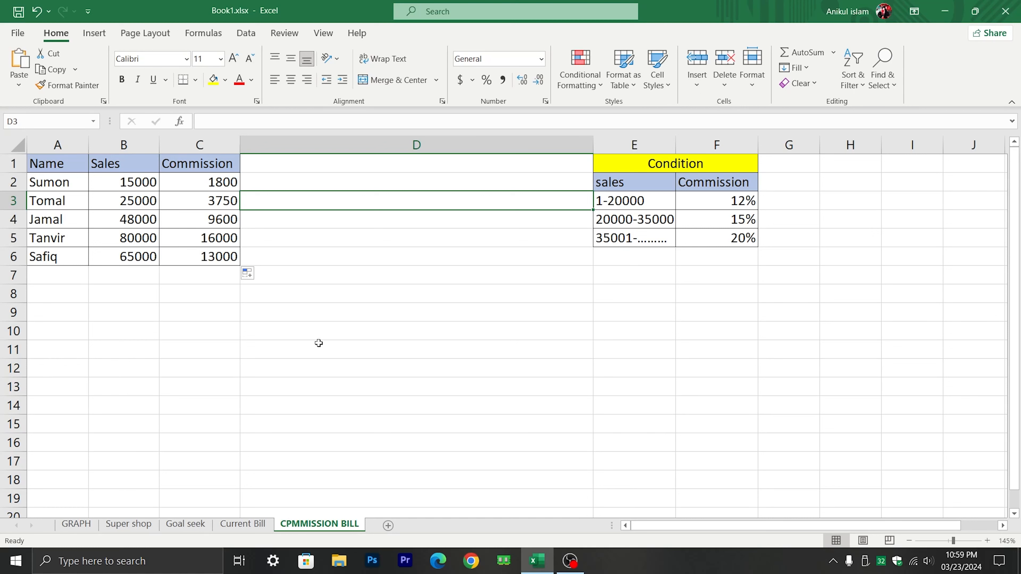
click(53, 277)
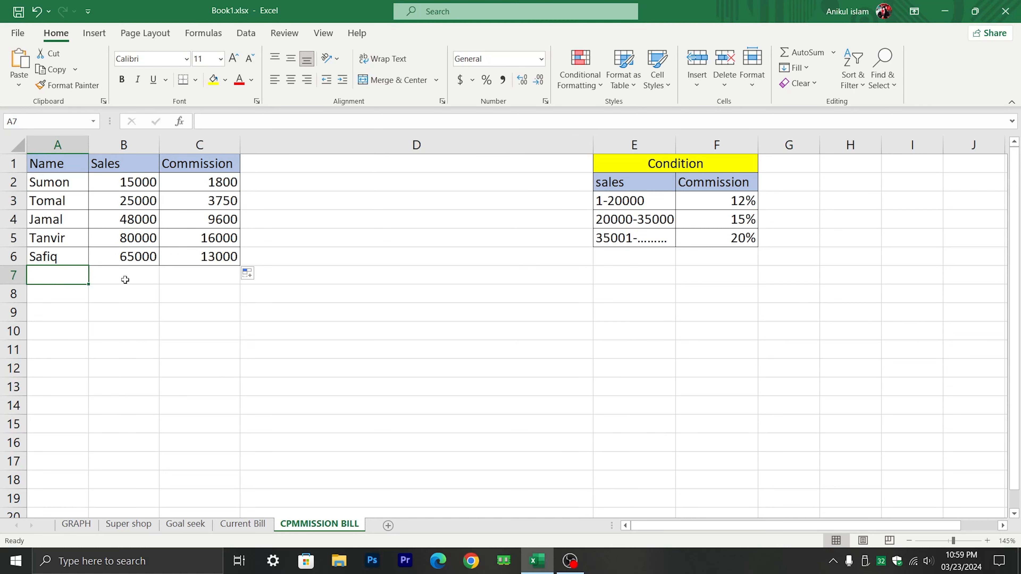
click(117, 283)
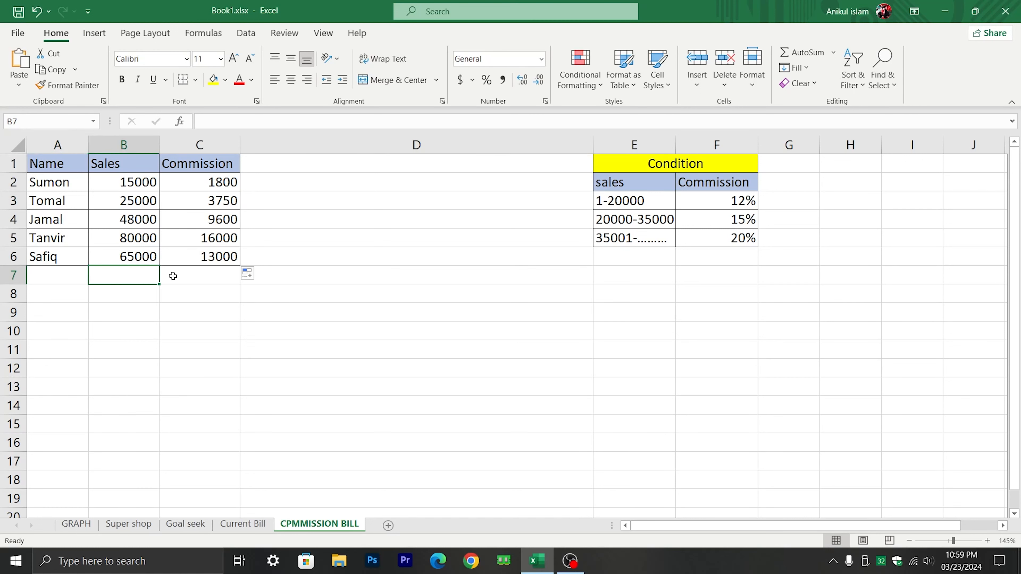
click(197, 274)
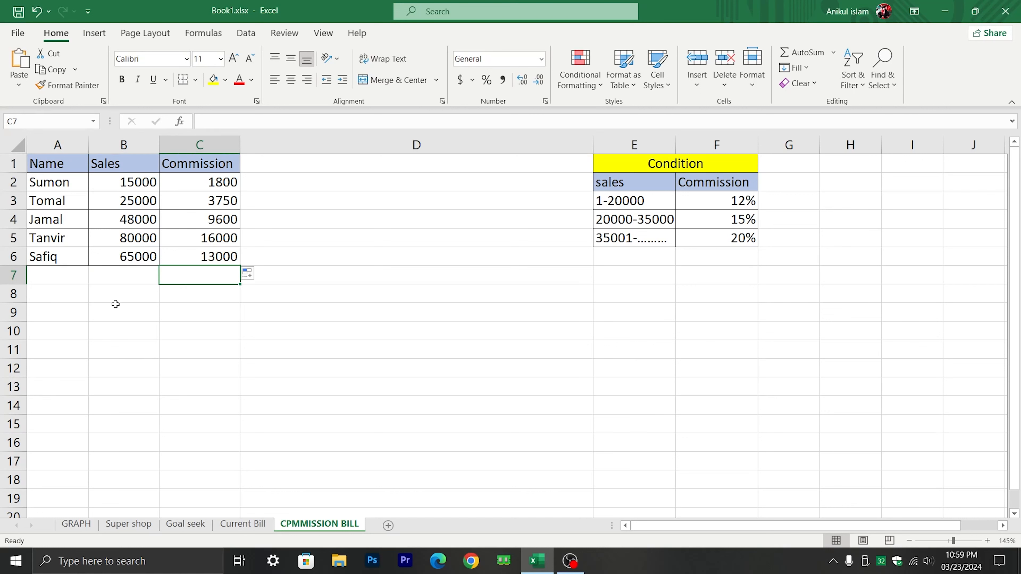
Add another salesperson in row 7, entering the salesperson's name in A7 and sales of 35000 in B7
click(53, 274)
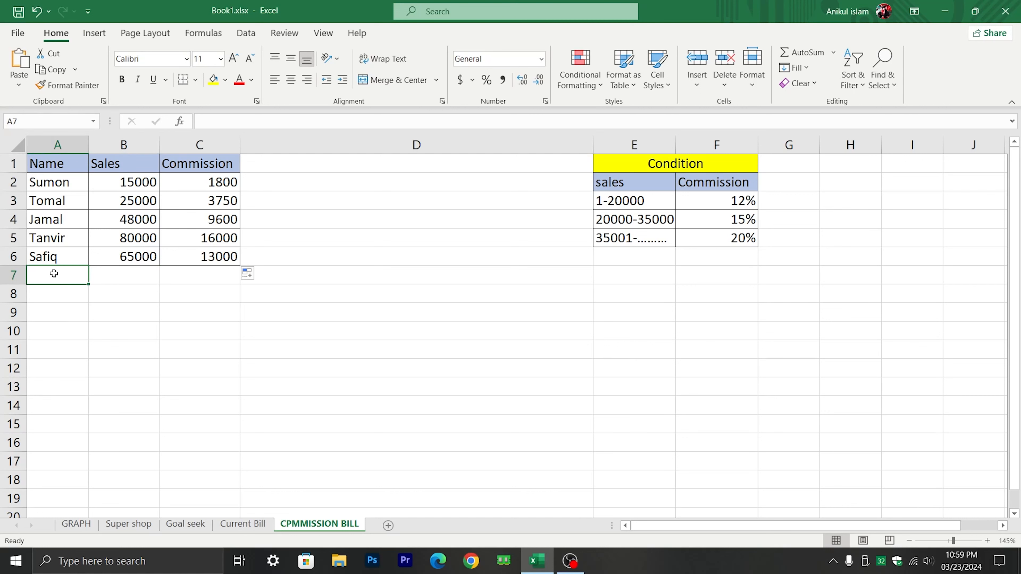
text(aNN)
key(BackSpace)
key(BackSpace)
key(BackSpace)
text(An)
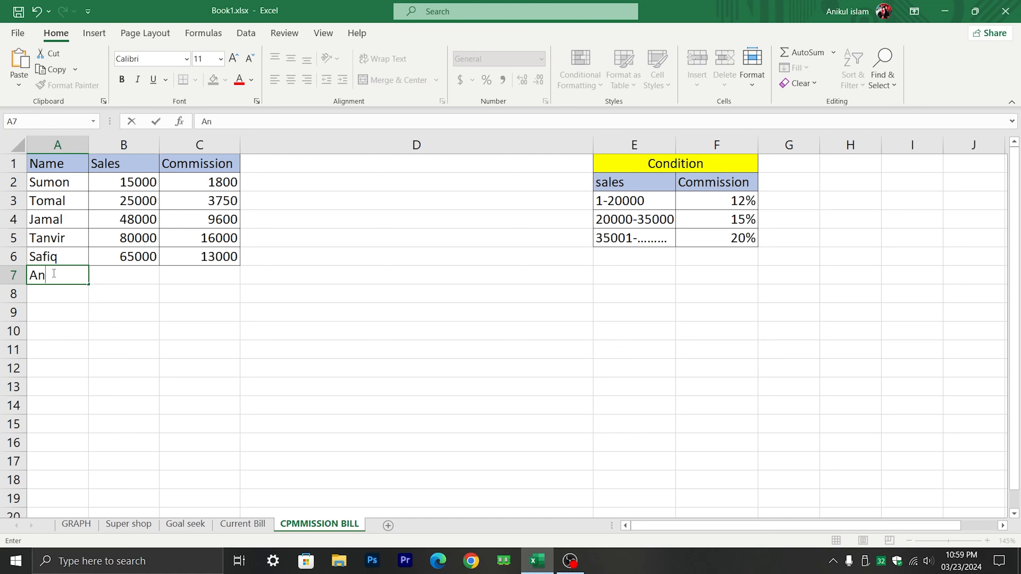
text(ik)
key(Tab)
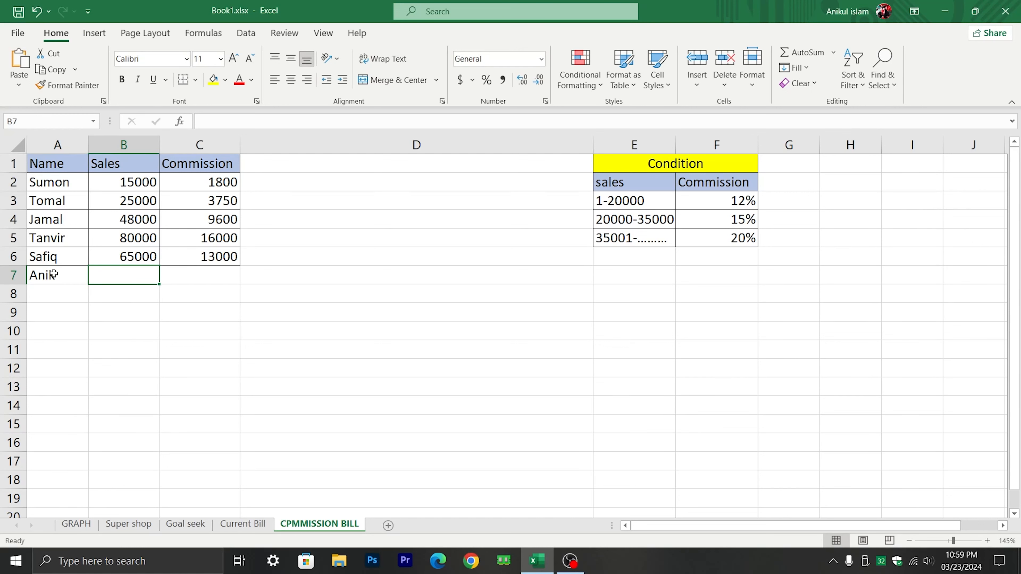
text(35000)
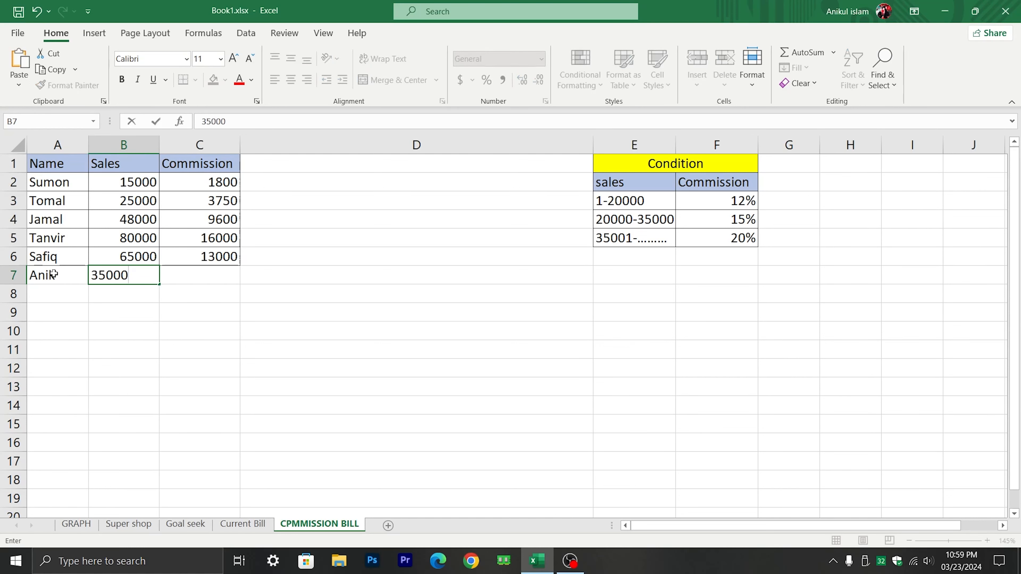
click(183, 281)
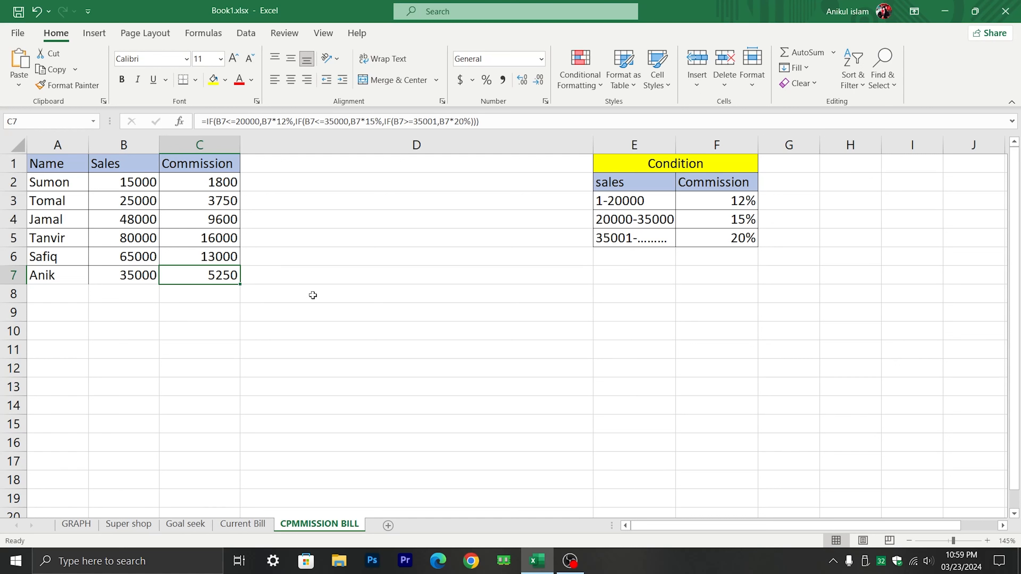
Apply All Borders to the new salesperson's row, cells A7 to C7
drag(51, 276, 173, 275)
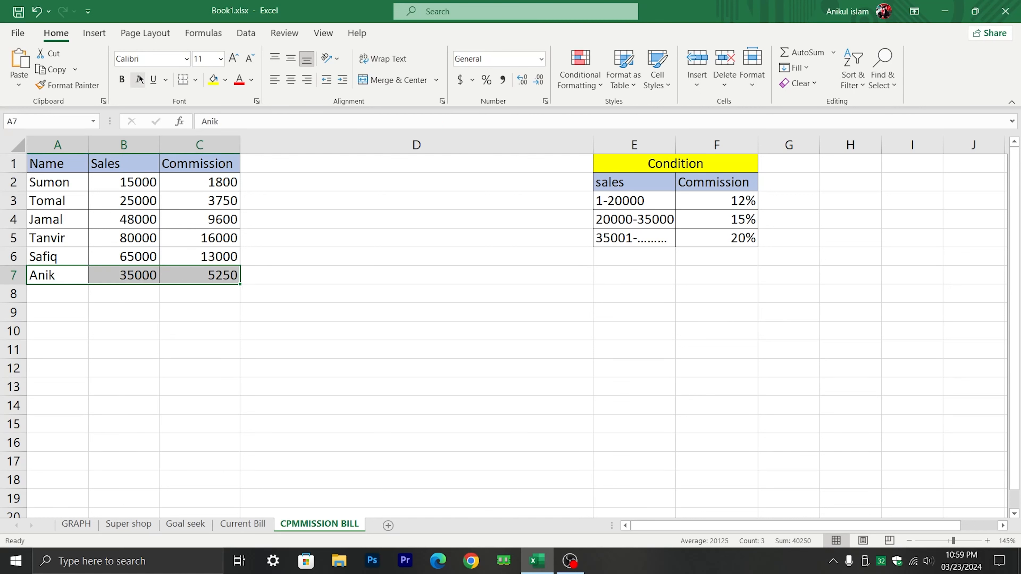
click(198, 83)
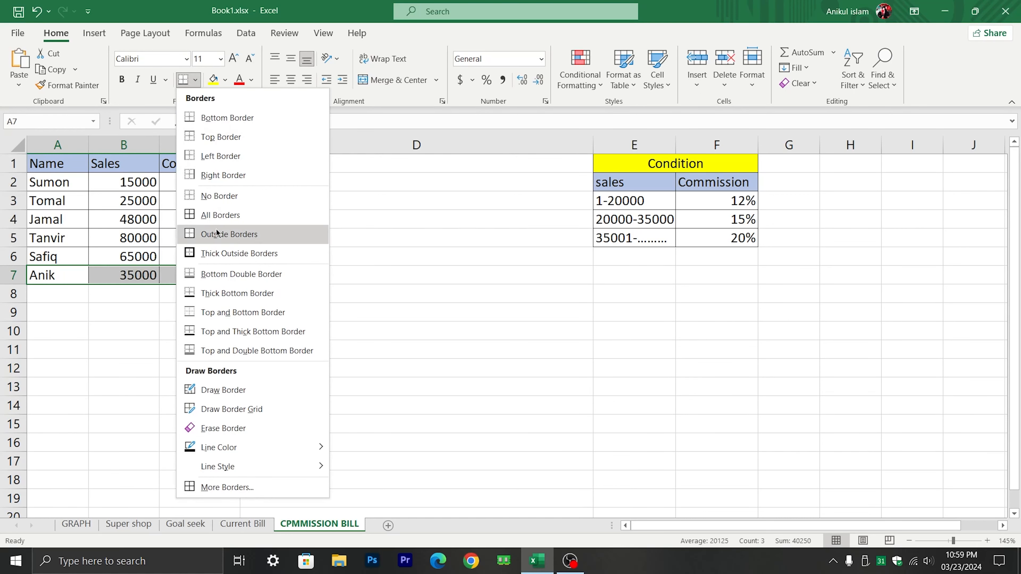
click(229, 216)
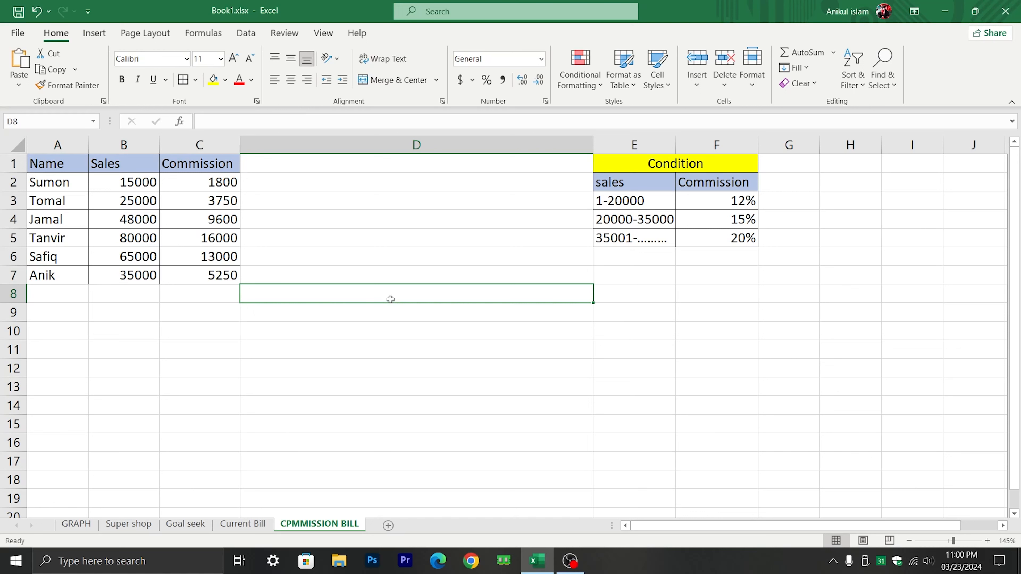